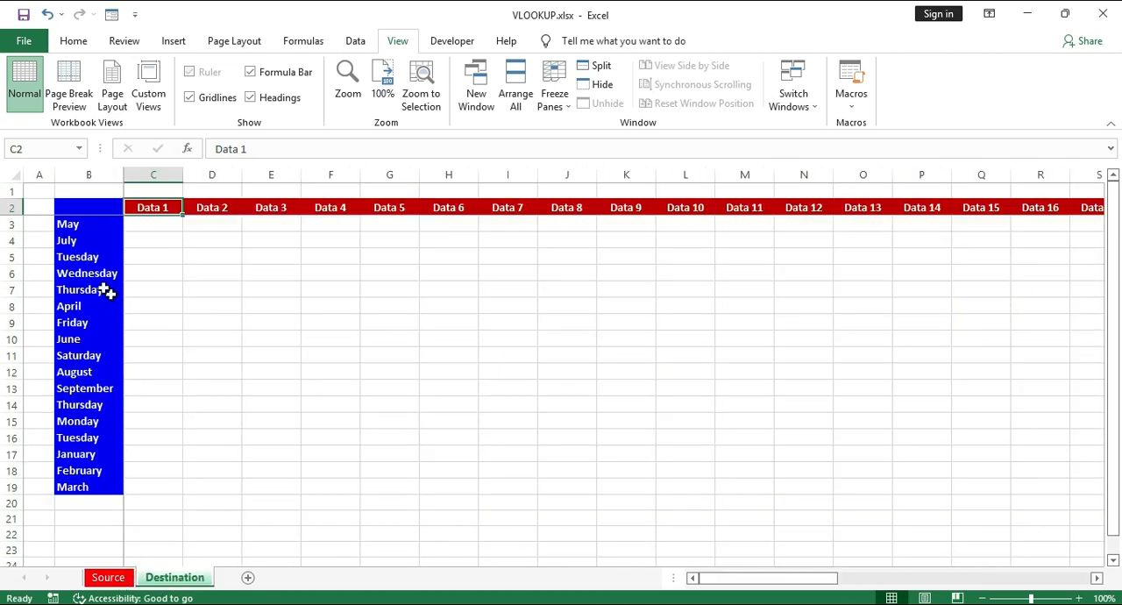
- Compare the column B row labels on the Destination and Source sheets, and examine the Source data table starting at B2
drag(84, 228, 61, 485)
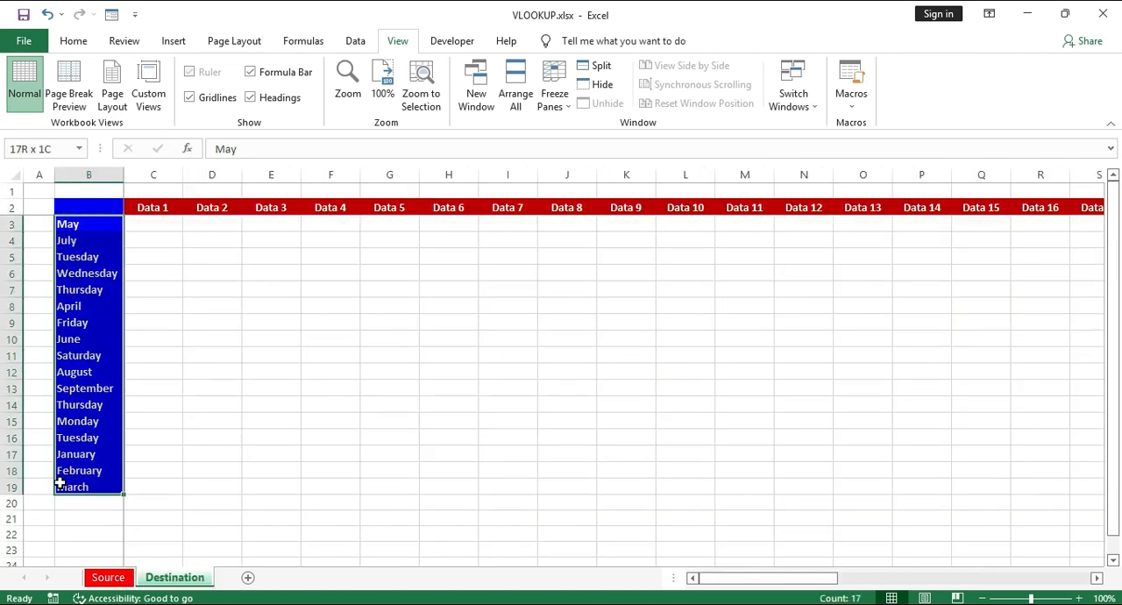
click(105, 578)
drag(86, 234, 76, 530)
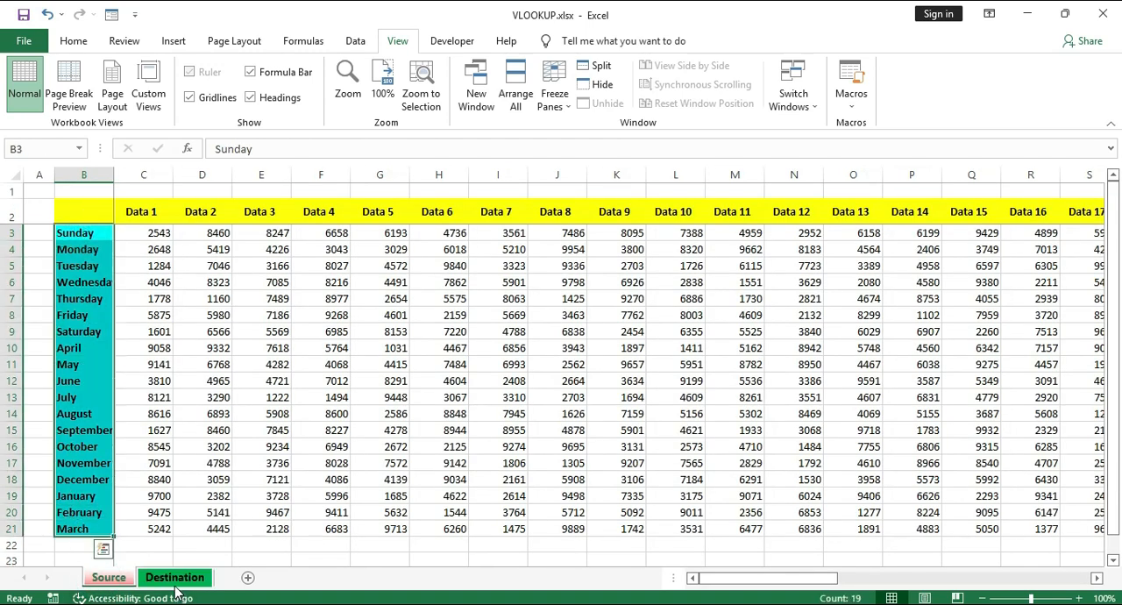
click(173, 578)
drag(93, 225, 95, 341)
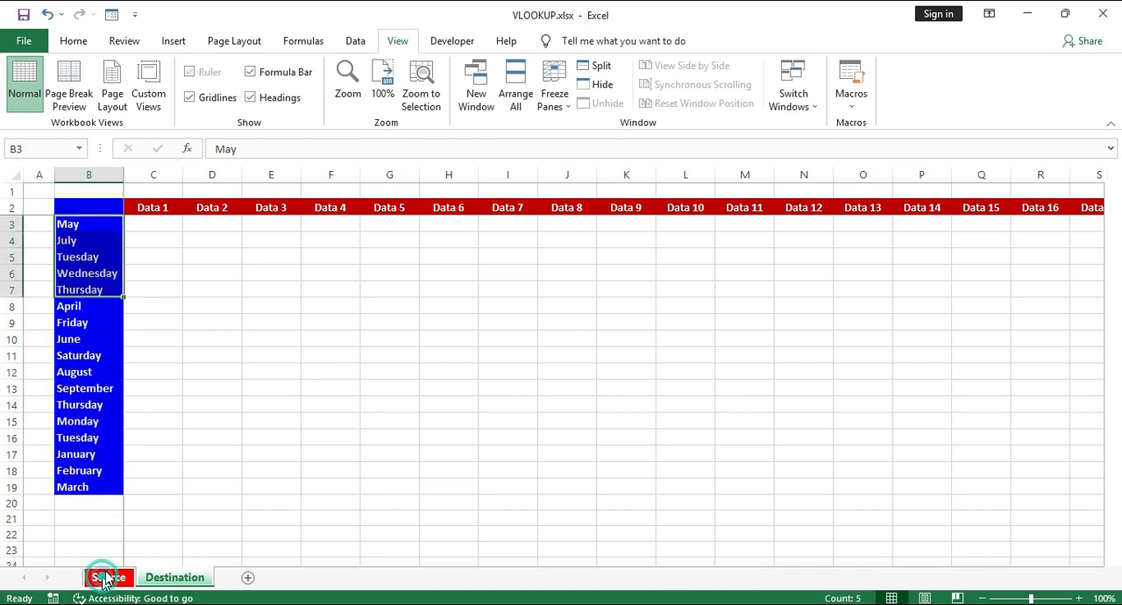
click(105, 578)
click(173, 578)
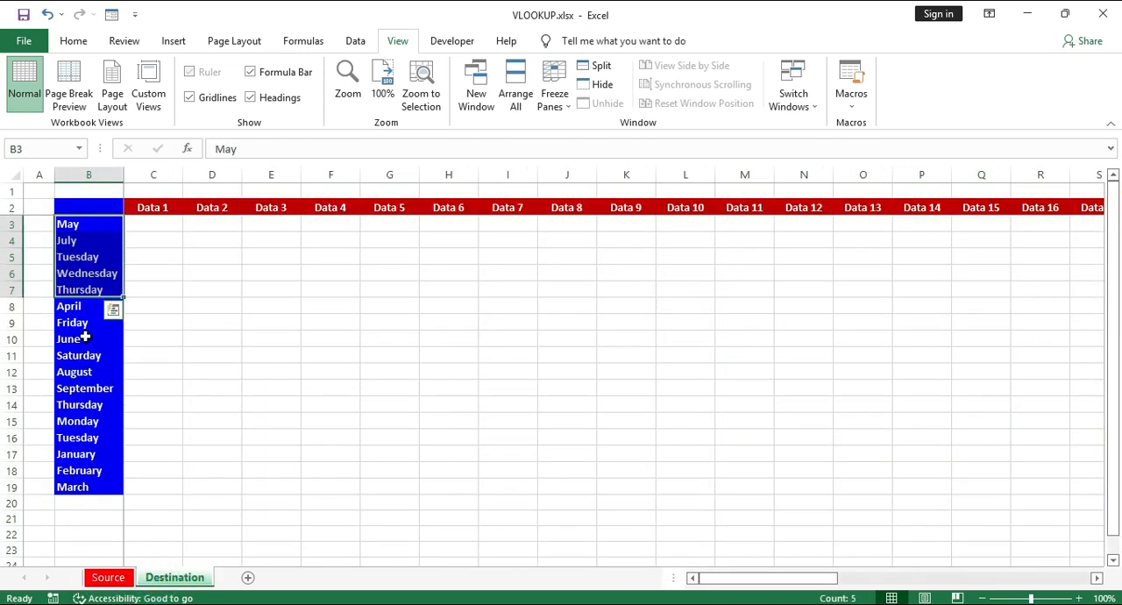
click(80, 337)
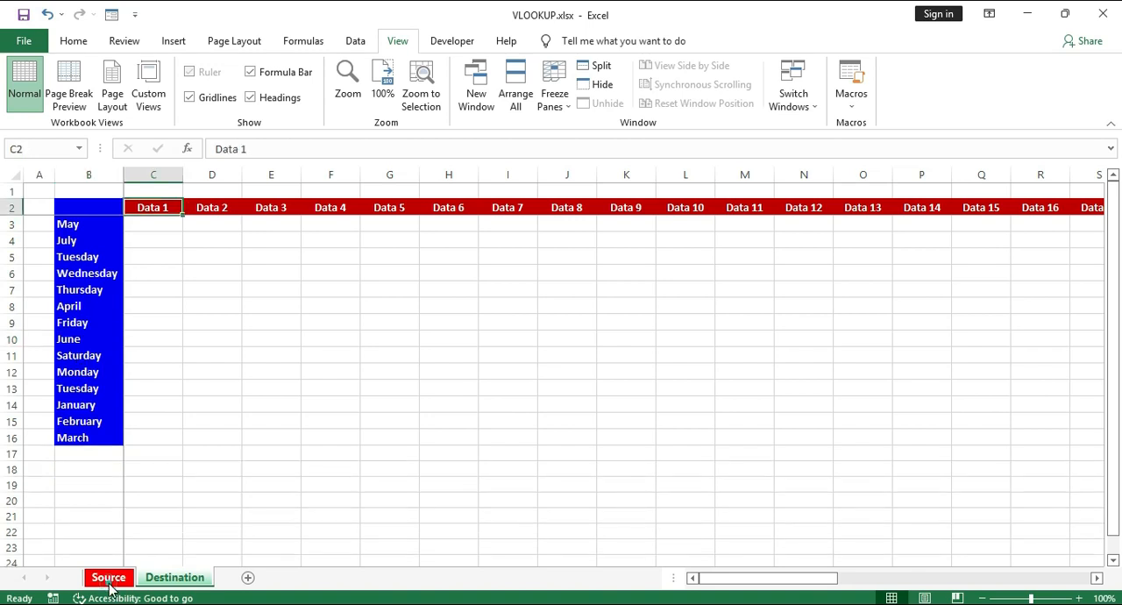
click(110, 578)
click(164, 579)
key(ctrl+Page_Up)
click(100, 208)
key(ctrl+shift+Right)
drag(374, 279, 968, 512)
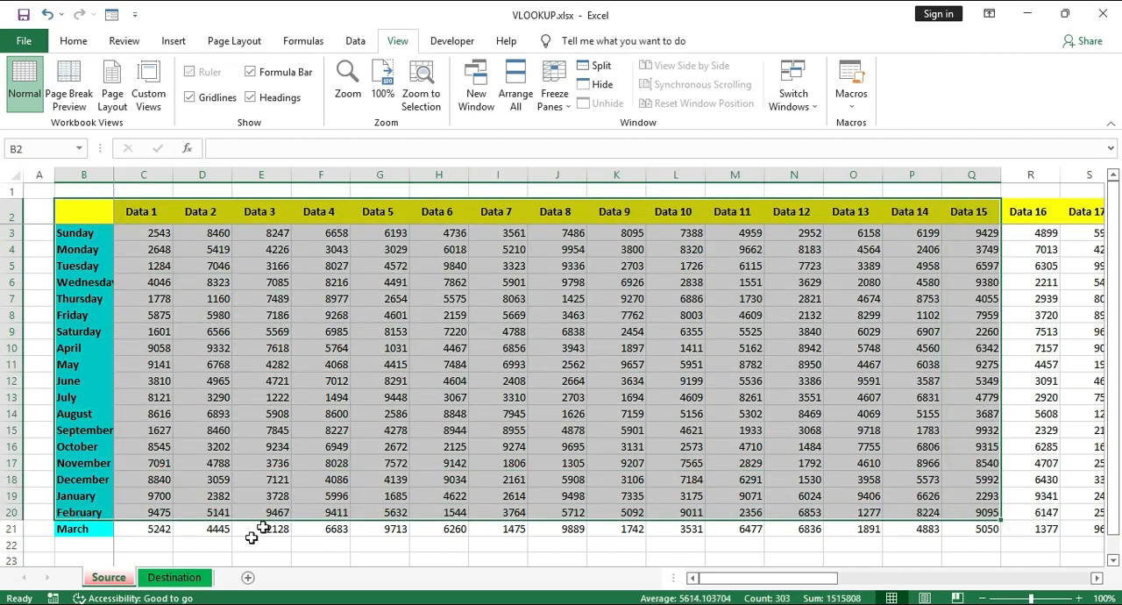
- Start a VLOOKUP formula in cell C3 of the Destination sheet with B3 as the lookup value
click(175, 578)
click(151, 229)
text(=)
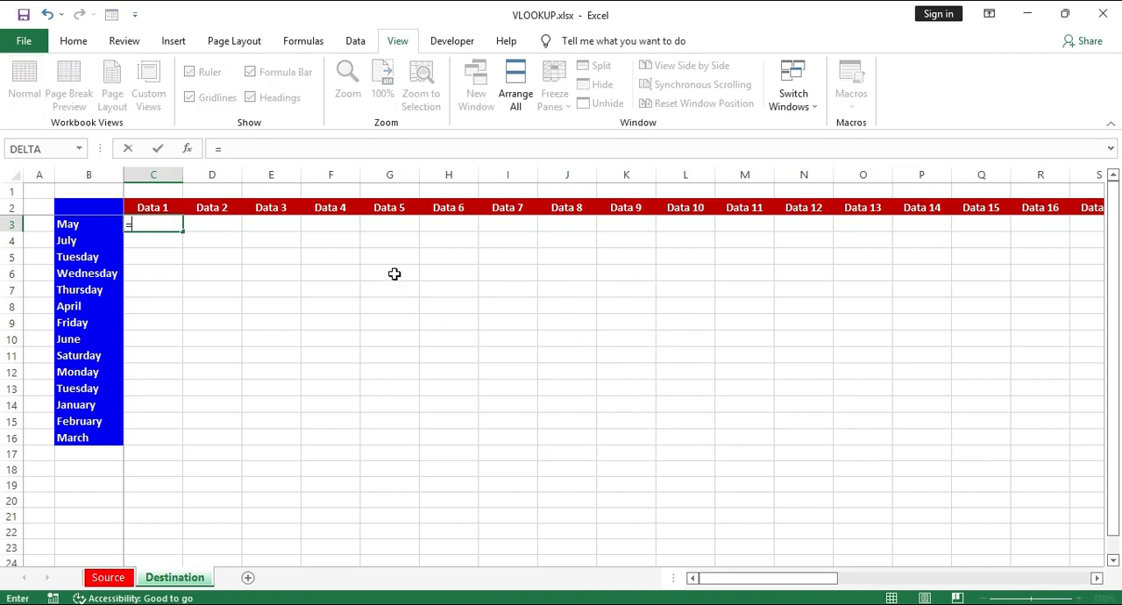
text(vlook)
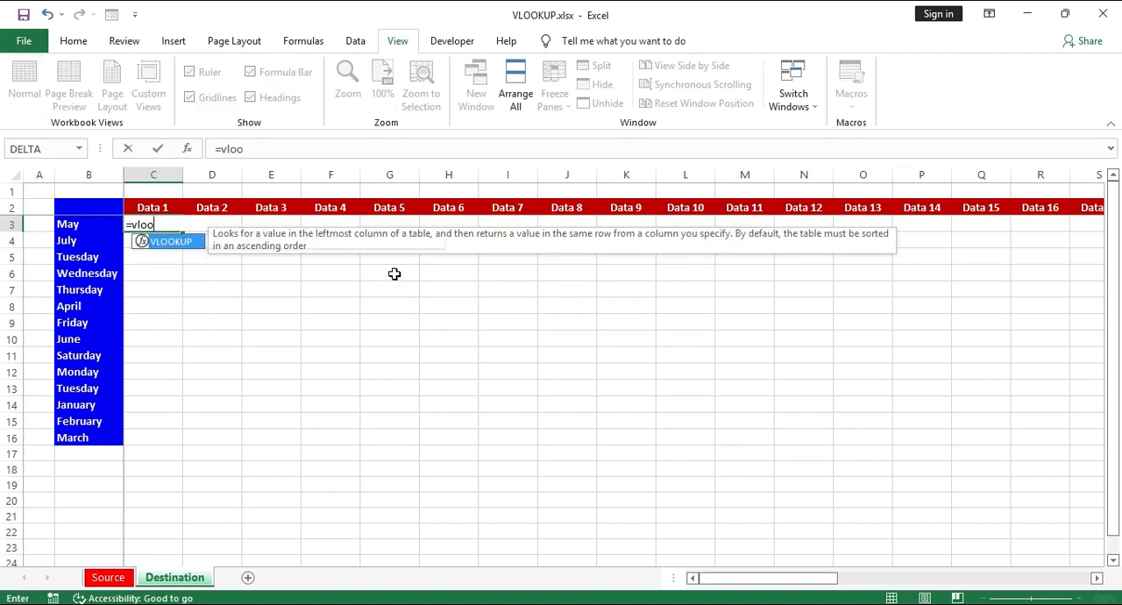
key(Tab)
key(Left)
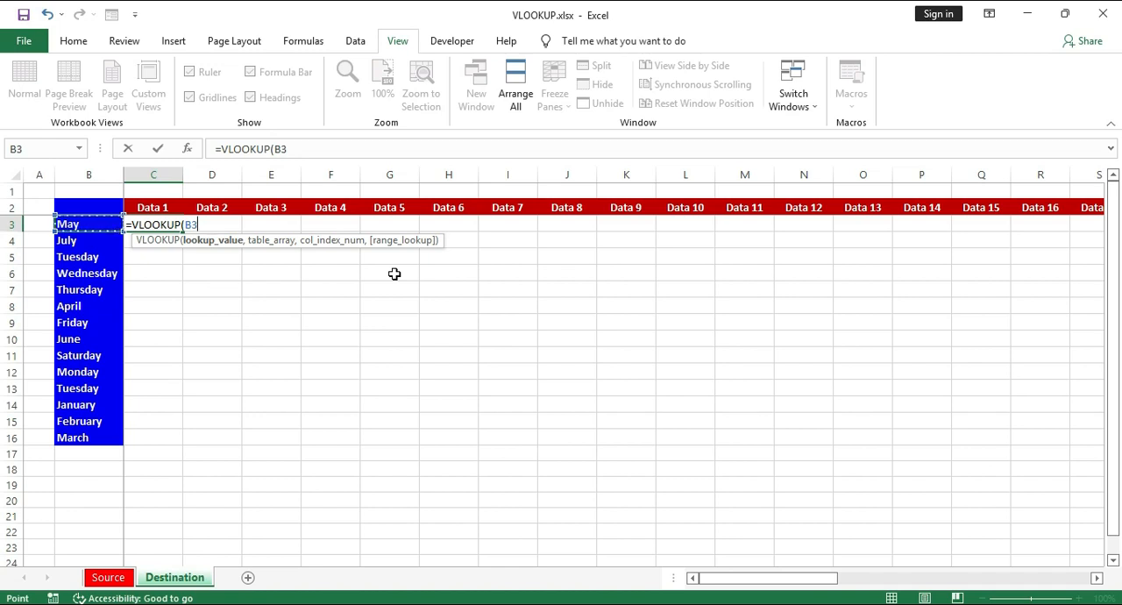
text(,)
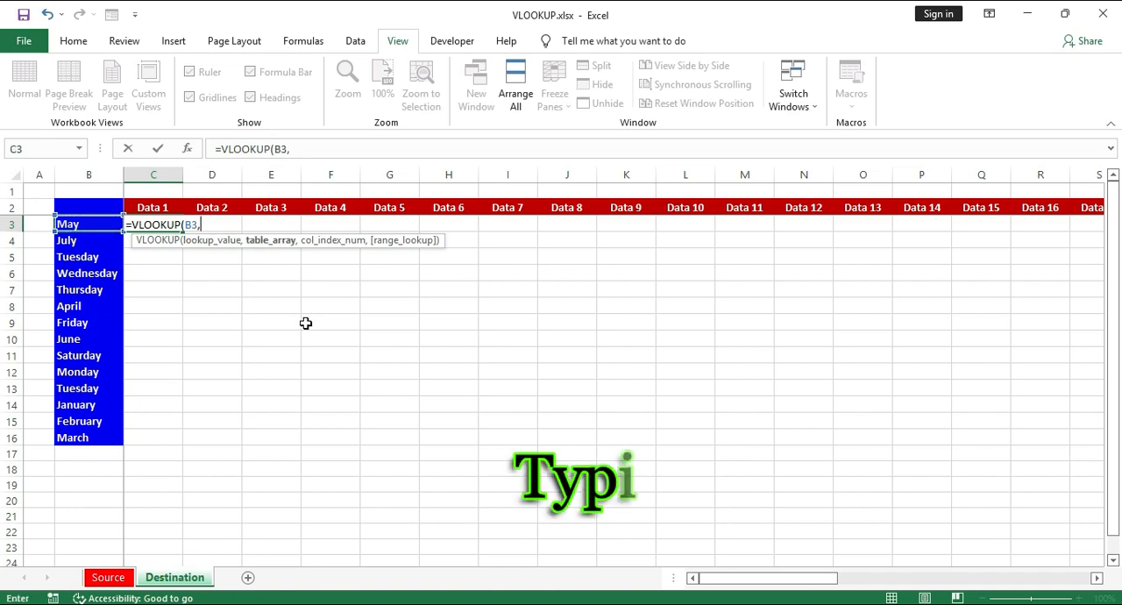
- Complete the VLOOKUP with Source columns B:AU as the table array, column index 2 and range lookup 0
click(109, 577)
drag(94, 178, 1001, 231)
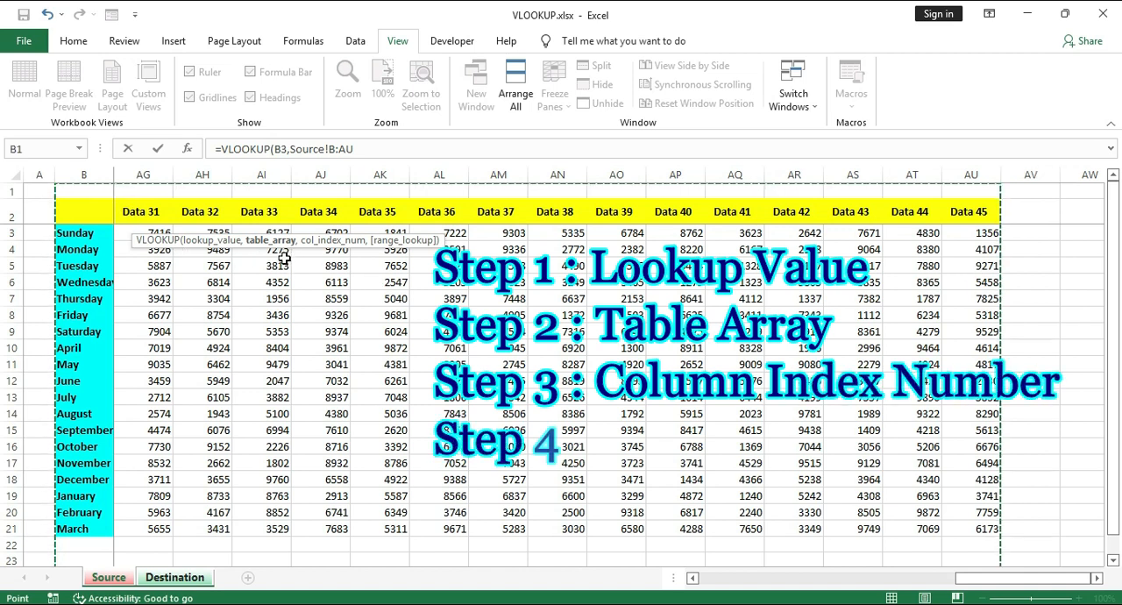
text(,)
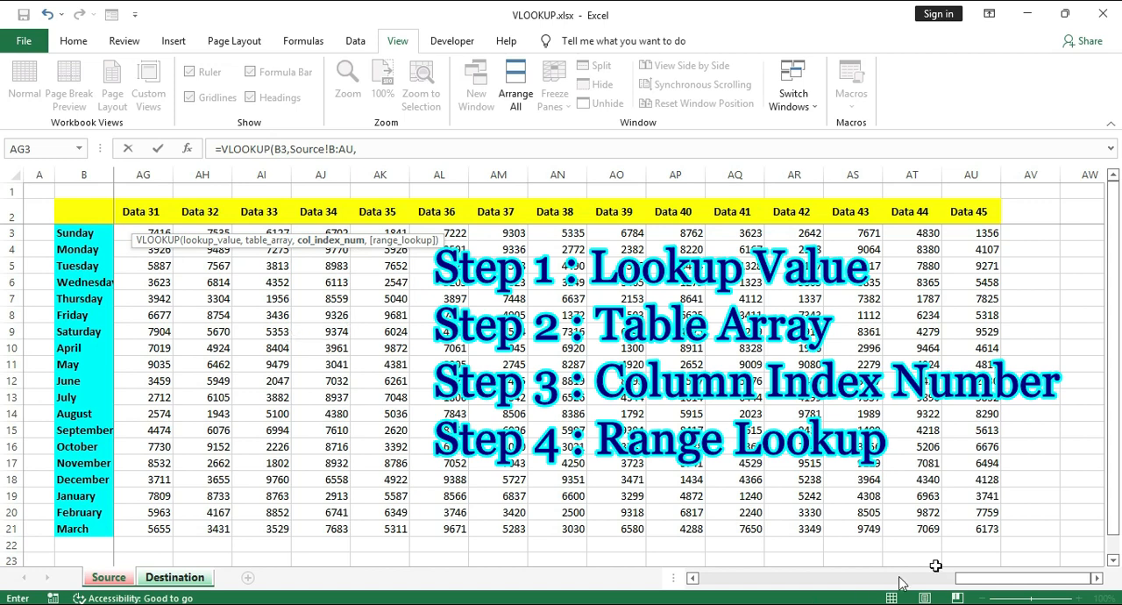
drag(988, 581, 730, 579)
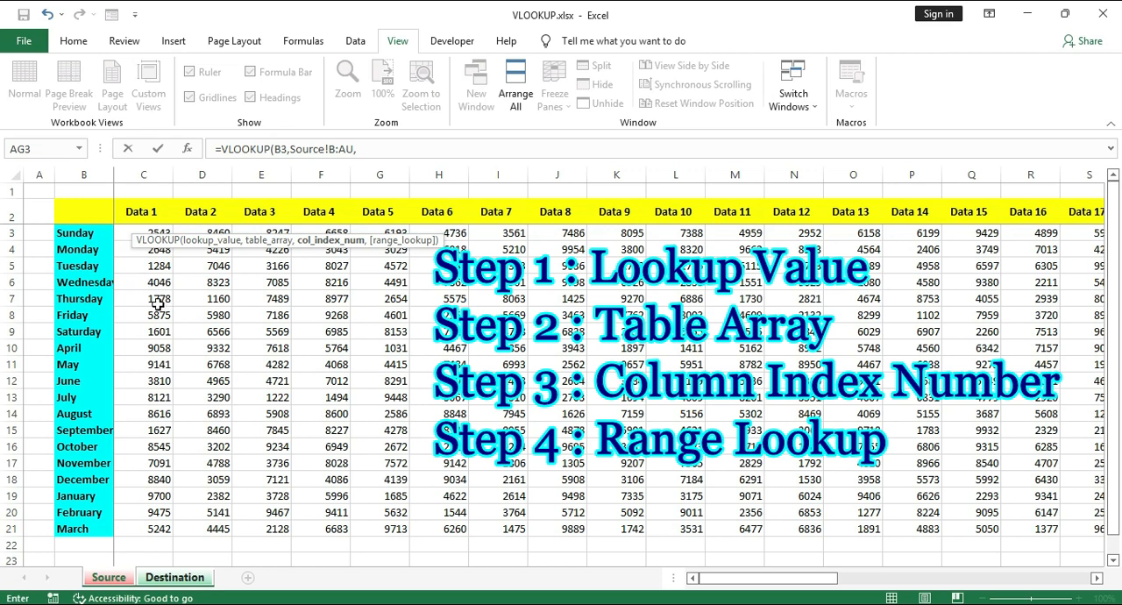
text(,)
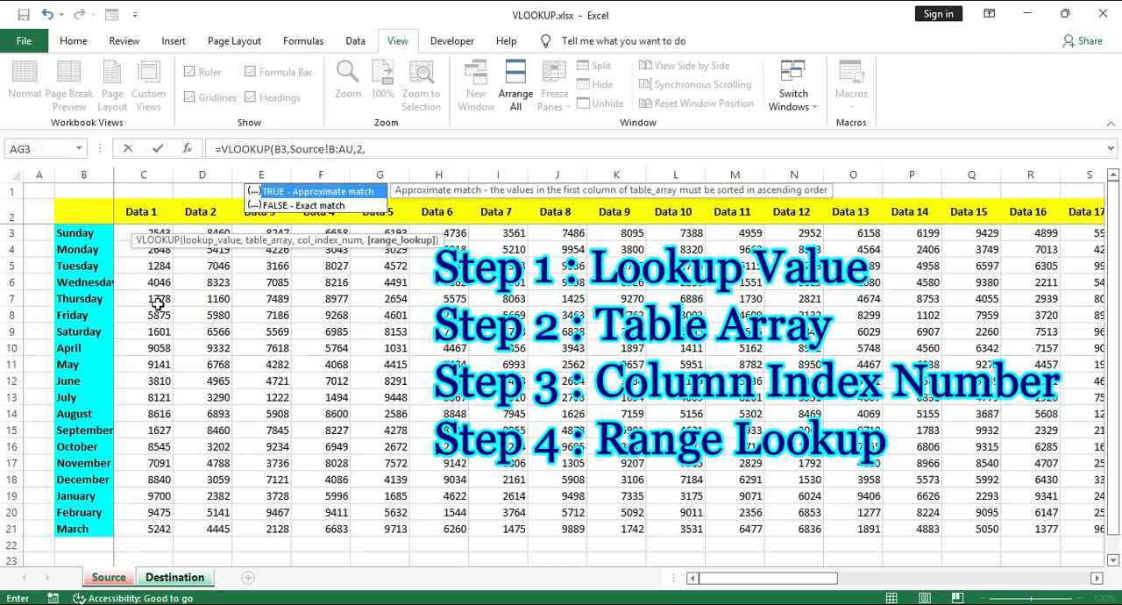
text(0)
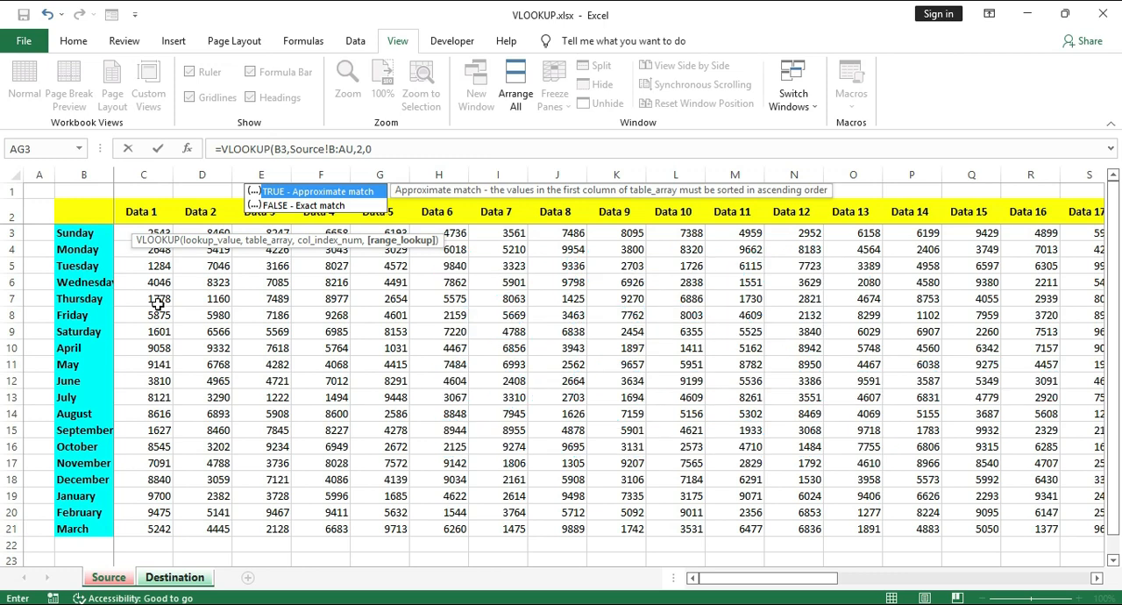
key(Return)
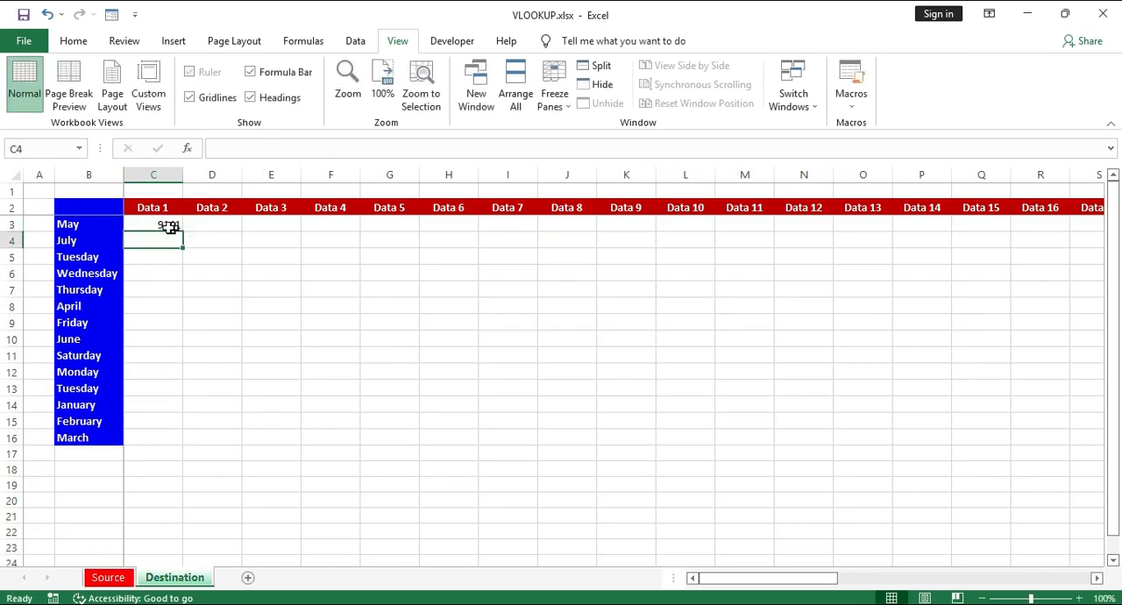
- Lock the references in C3's VLOOKUP formula as $B3 for the lookup value and Source!$B:$AU for the table array
click(170, 227)
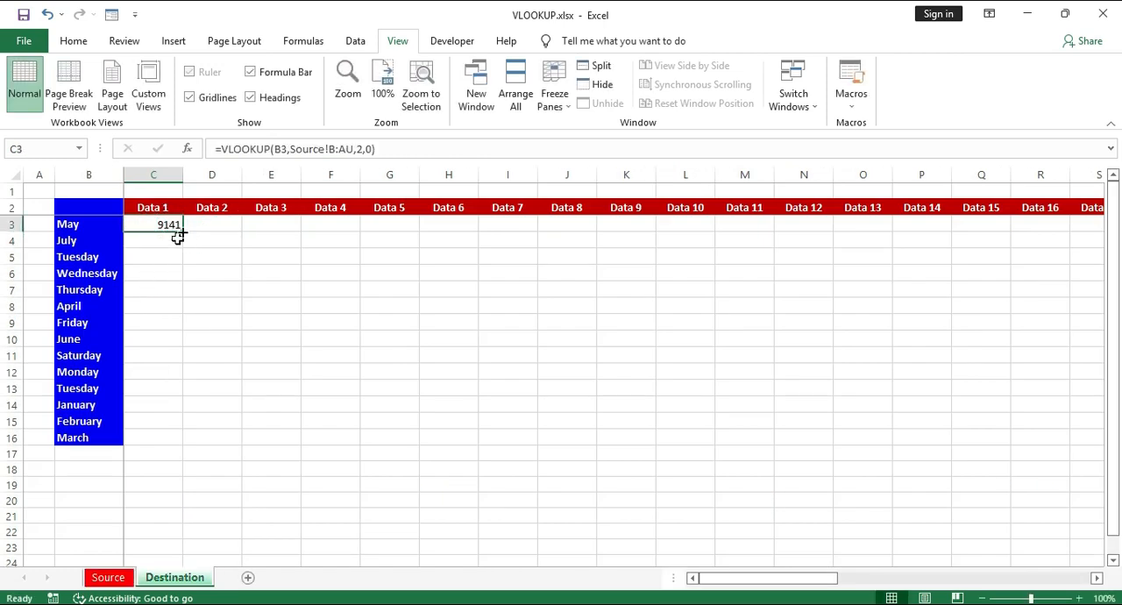
click(282, 149)
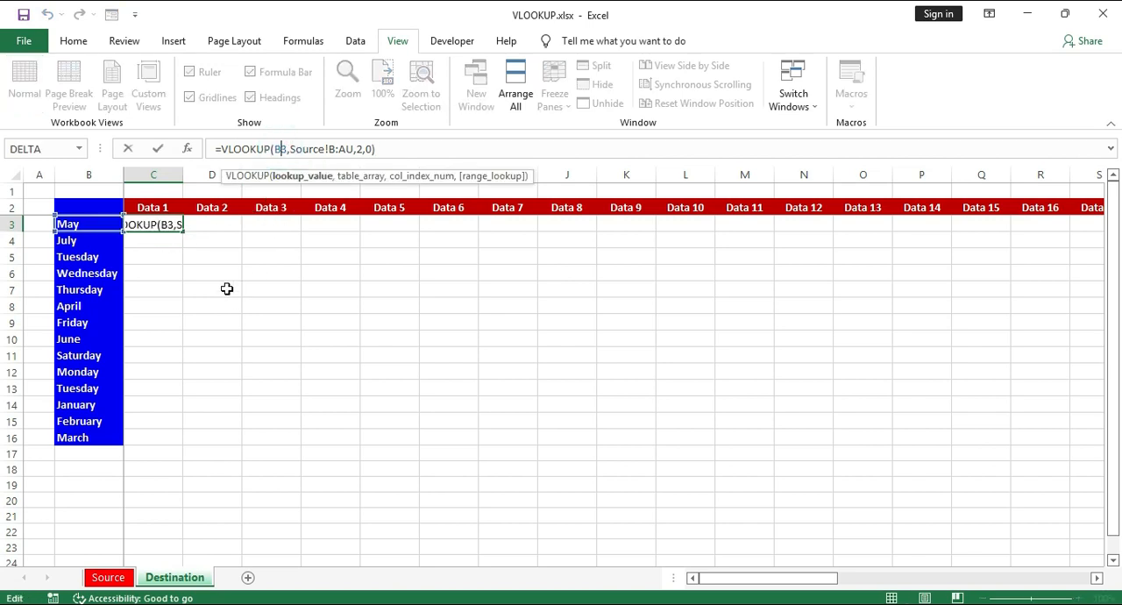
key(F4)
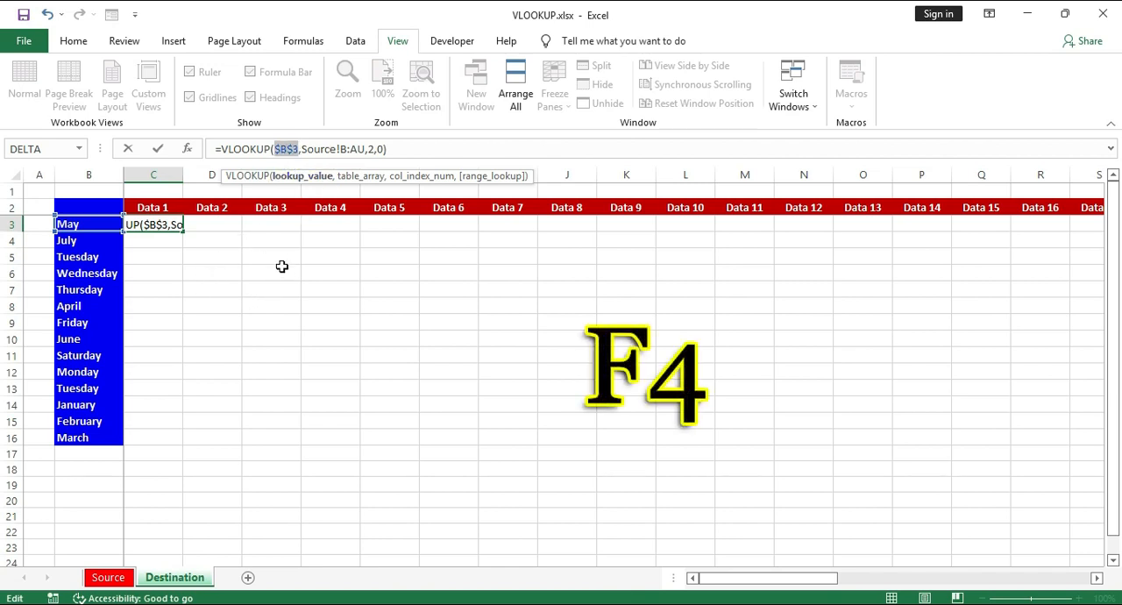
key(F4)
key(F4)
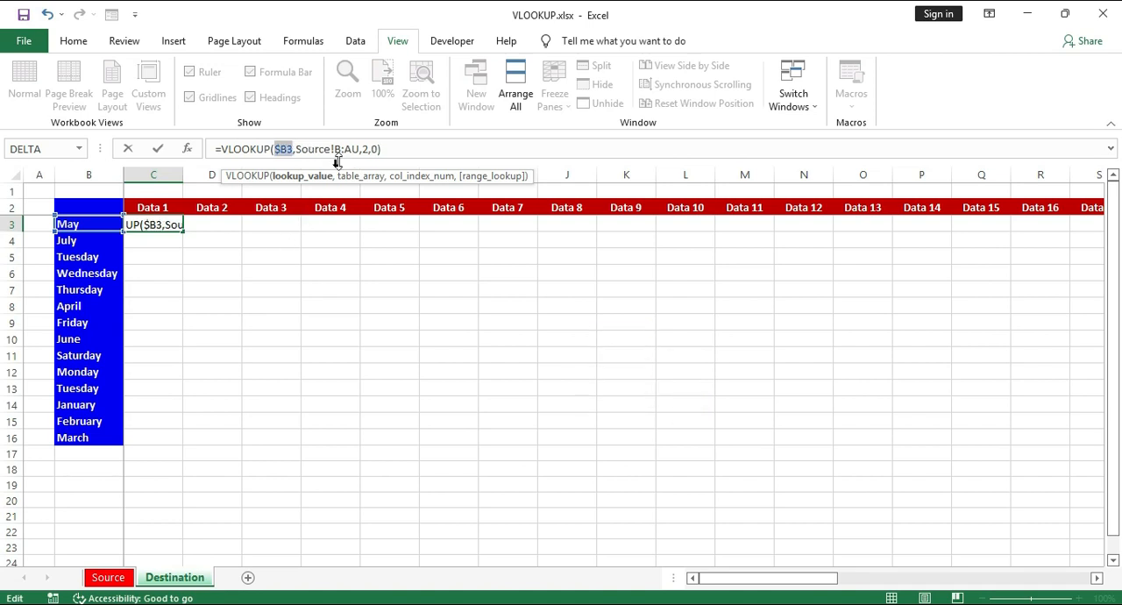
click(343, 148)
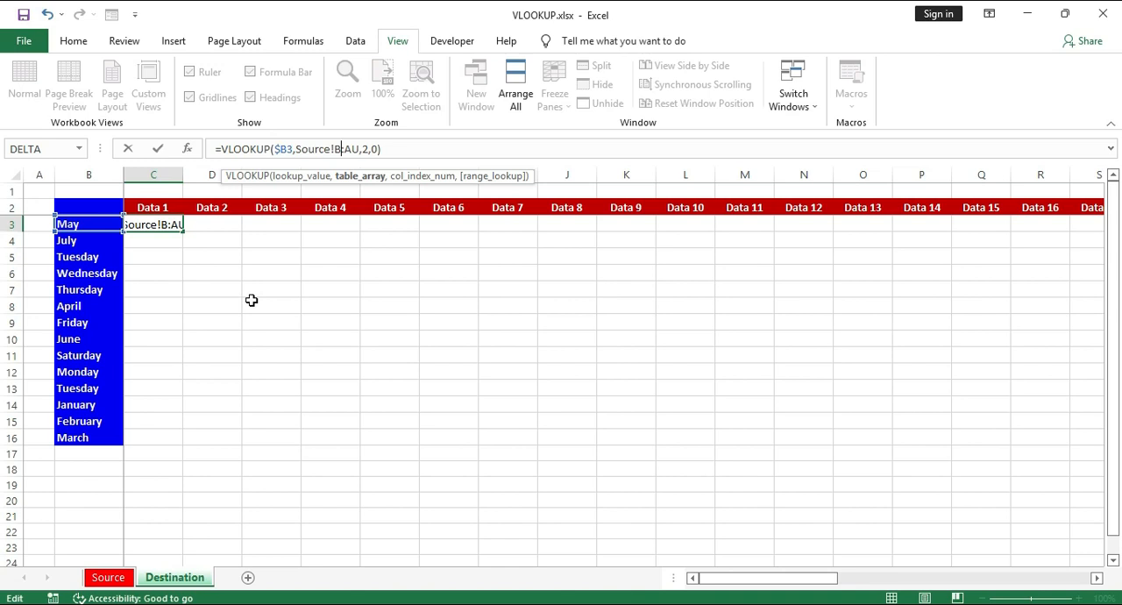
key(F4)
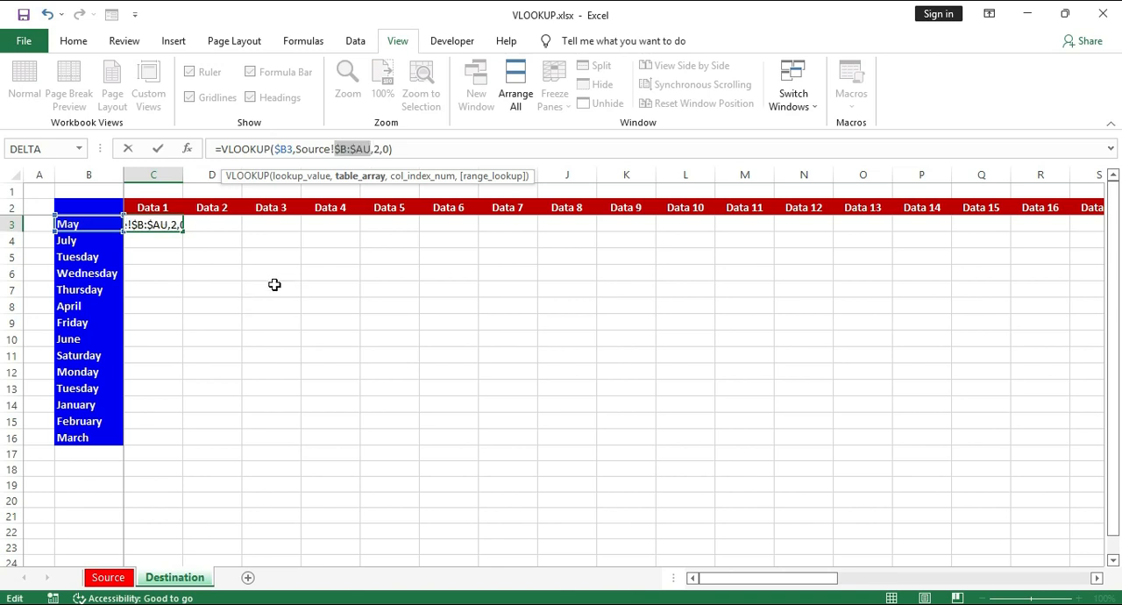
key(Return)
- Fill C3's formula across row 3 to L3 and check the column index in the copied D3 formula
click(173, 226)
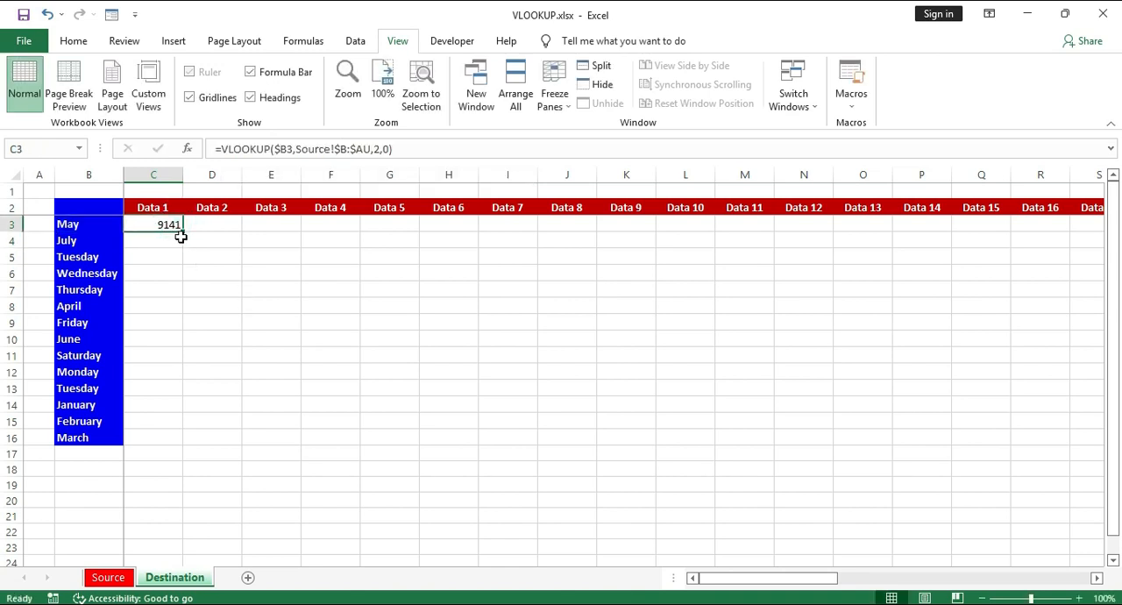
drag(182, 235, 692, 232)
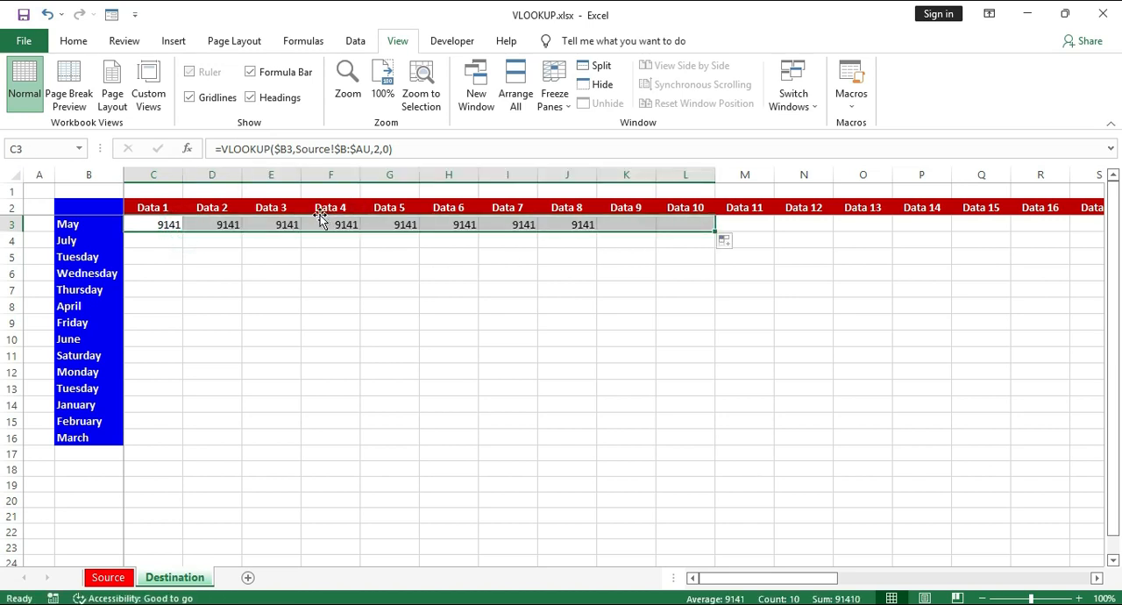
click(227, 225)
double_click(381, 150)
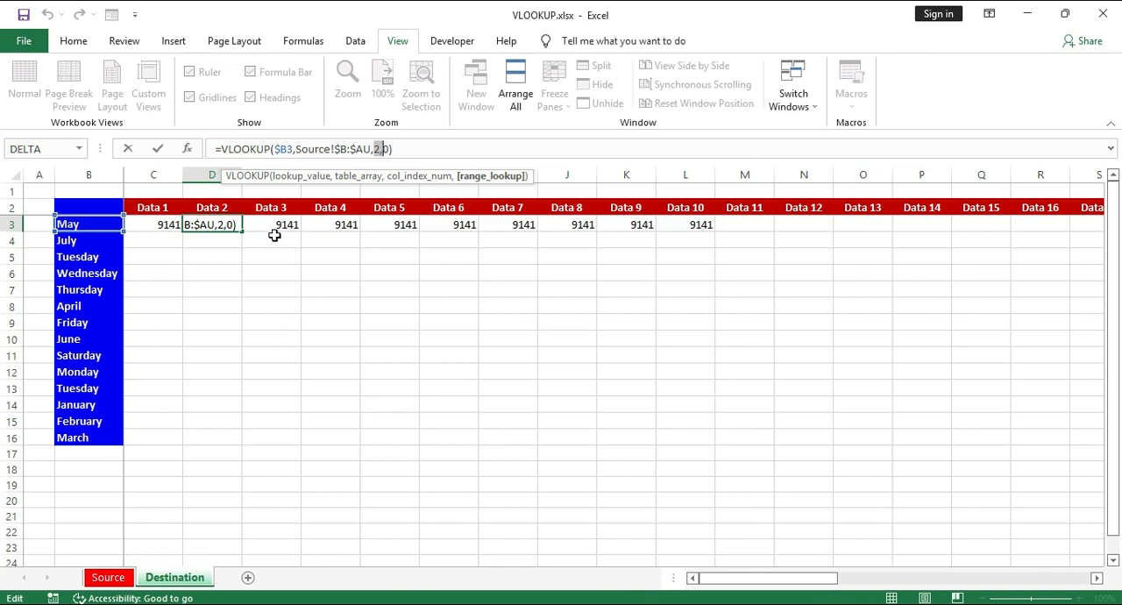
key(ctrl+Return)
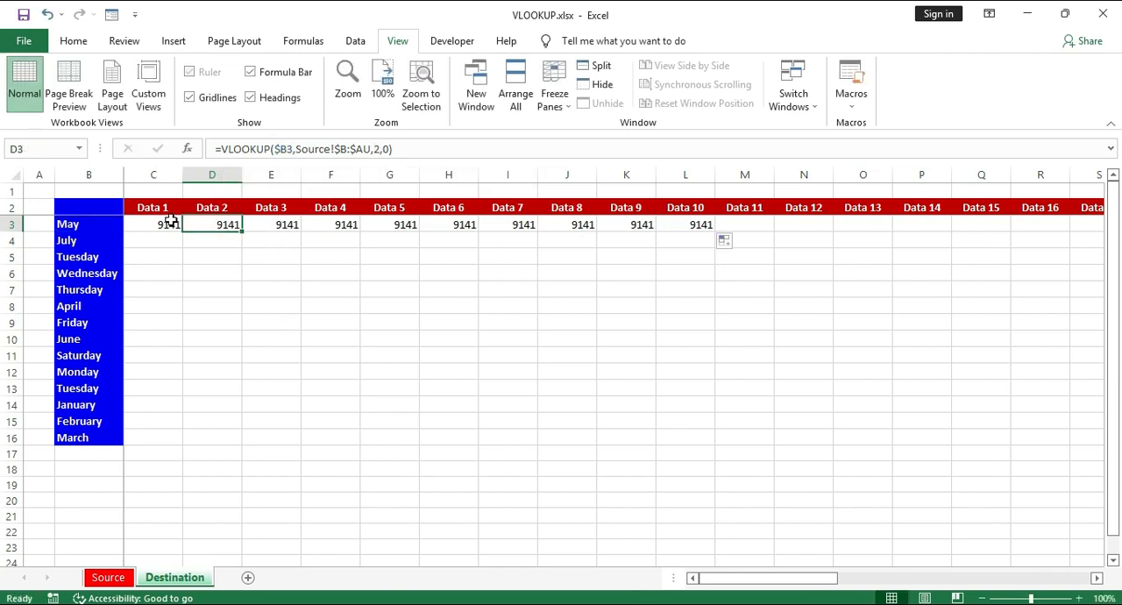
click(171, 223)
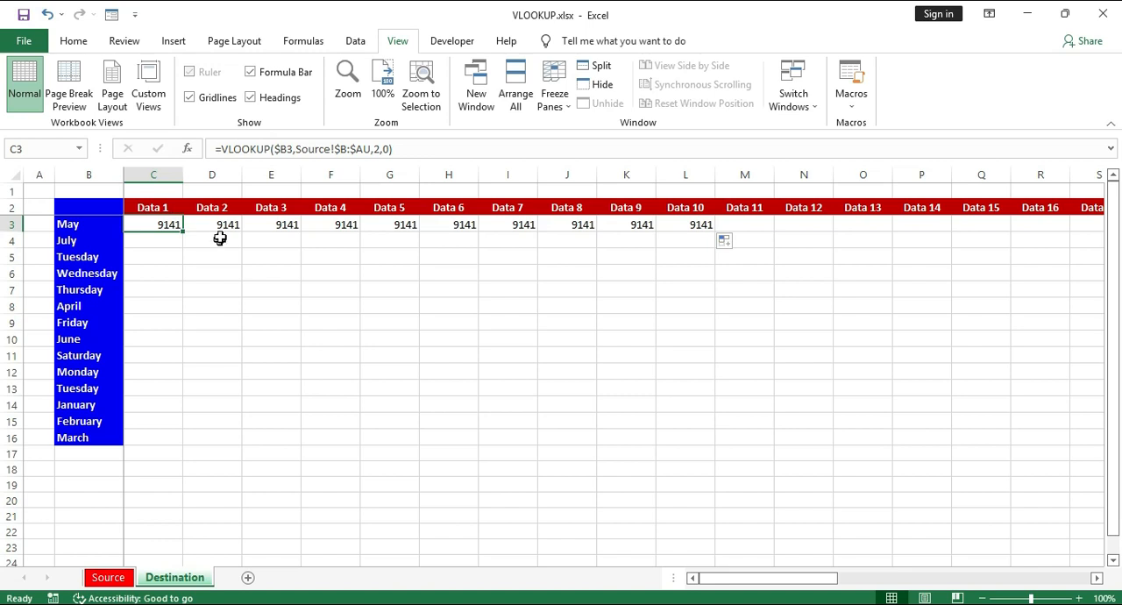
- Clear the copied formulas in row 3 from D3 rightward, keeping only the one in C3
click(221, 222)
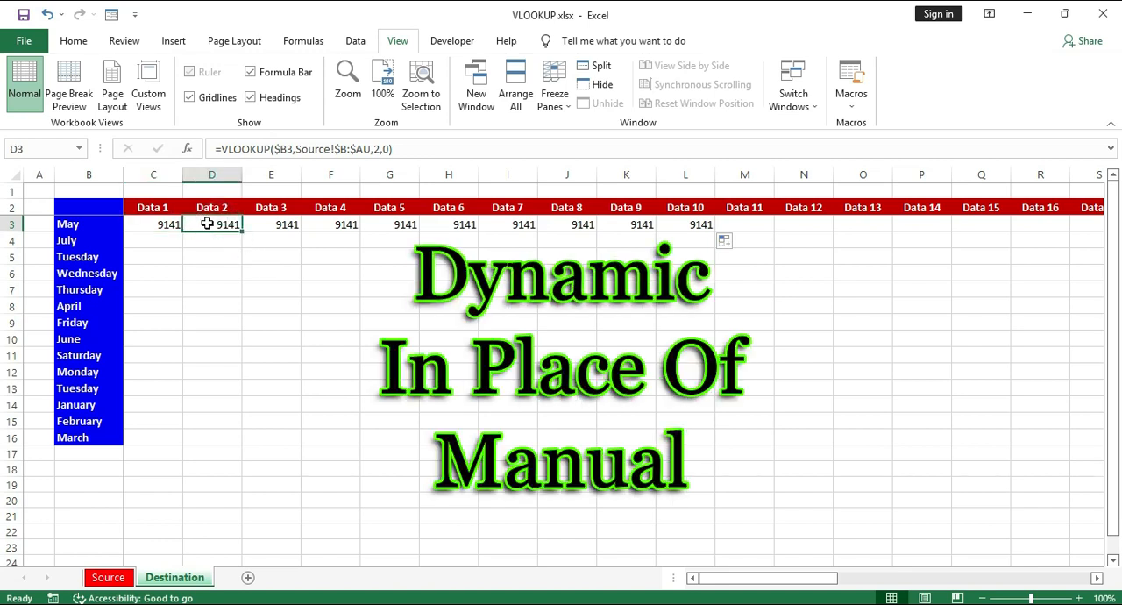
key(shift+Right)
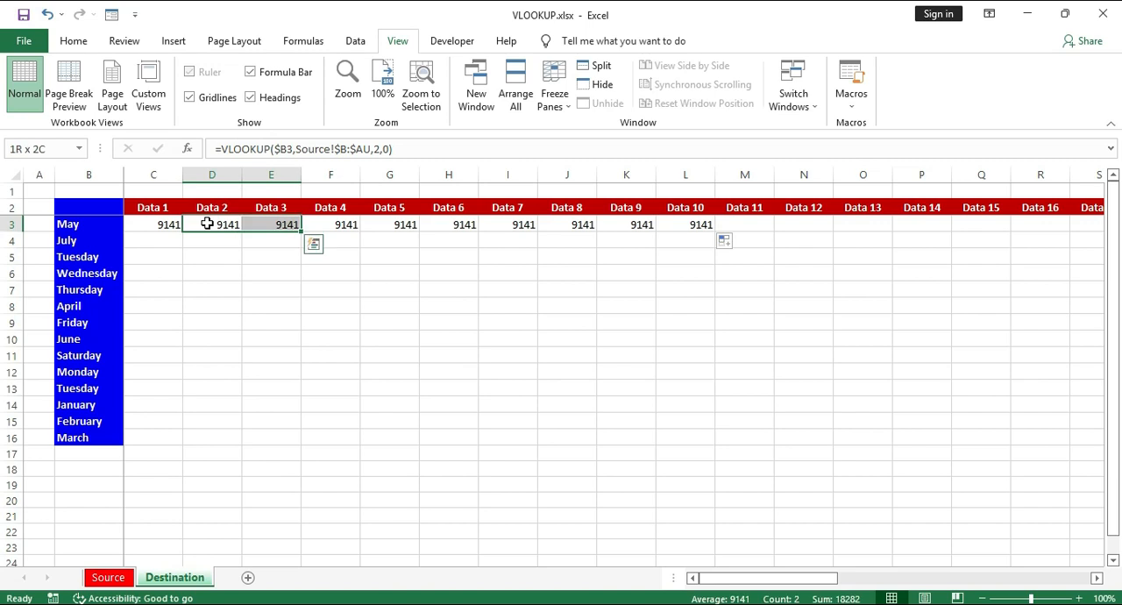
key(shift+Right)
key(shift+Right)
key(shift+Right)
key(shift+Right)
key(shift+Right)
key(shift+Right)
key(shift+Right)
key(shift+Right)
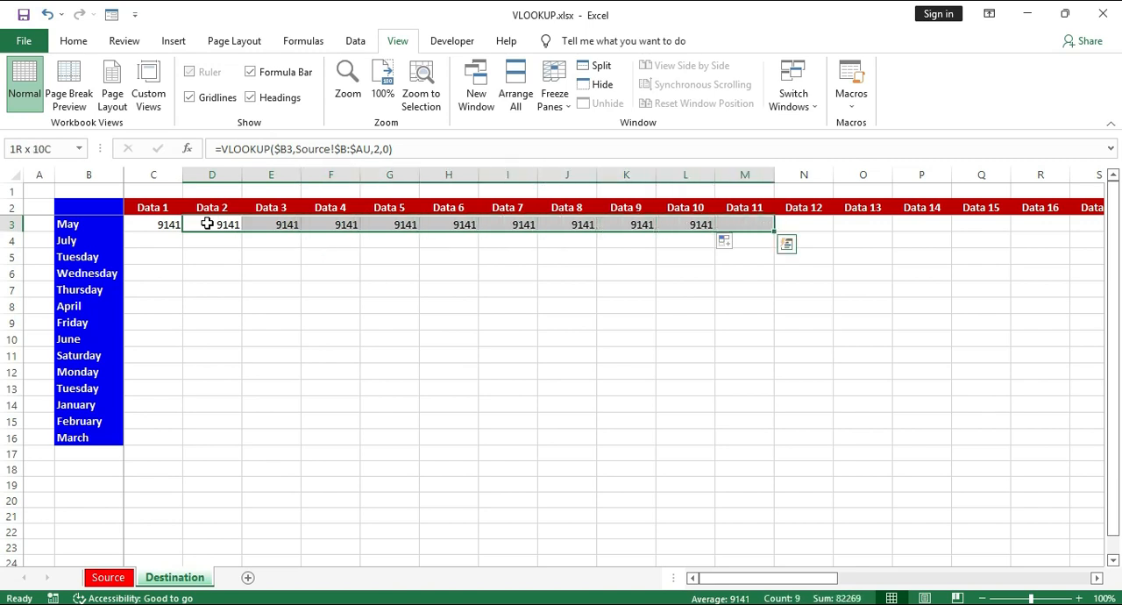
key(Delete)
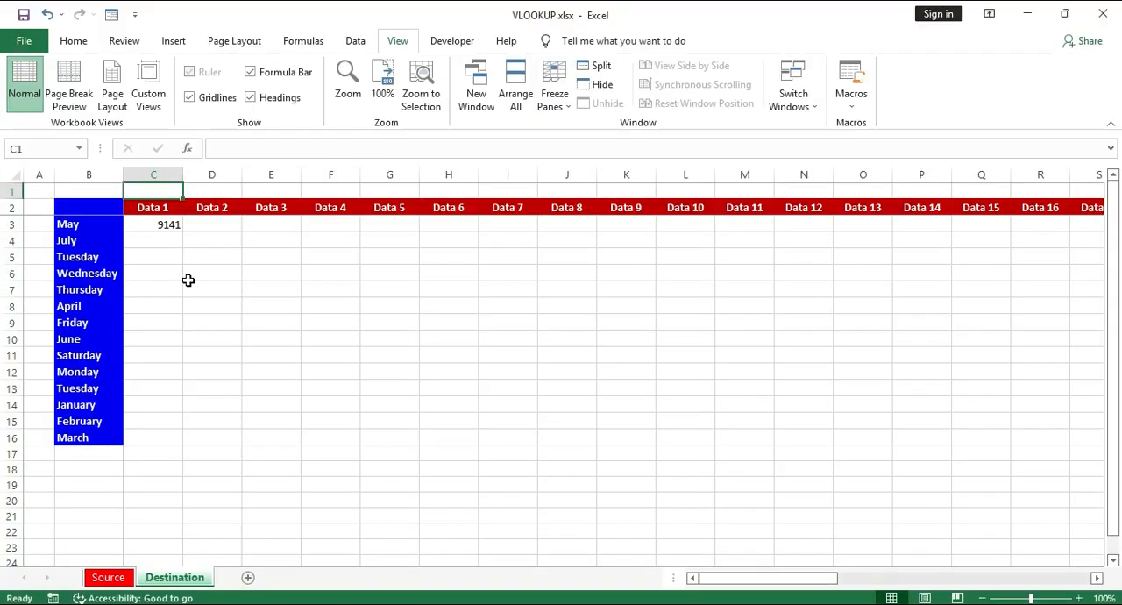
- Enter =COLUMN() in cell C1 and highlight columns A through C to check the column number
text(=)
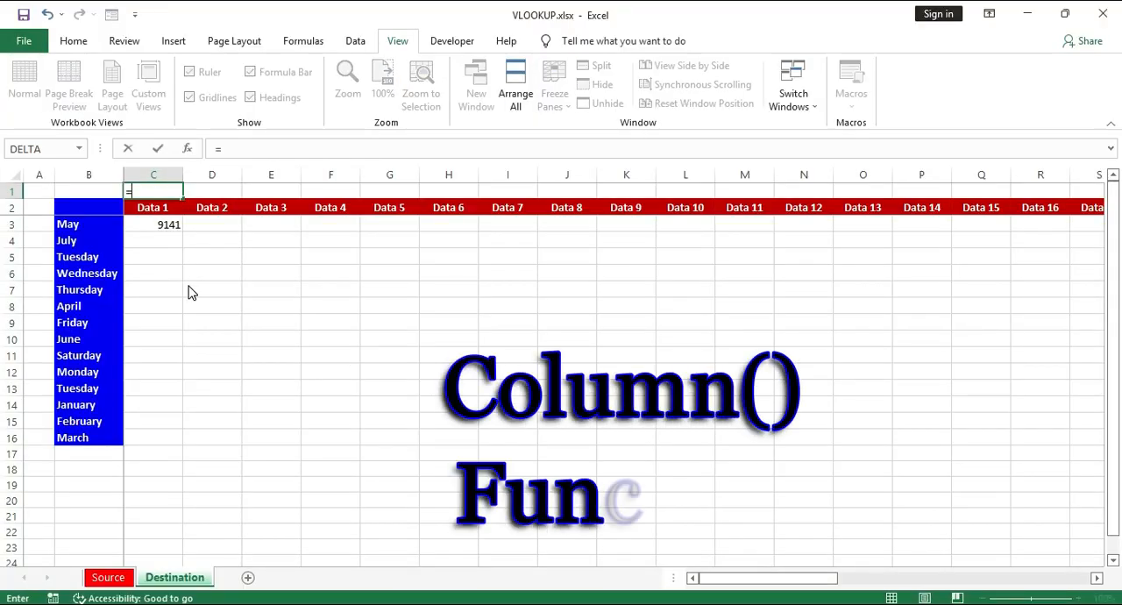
text(col)
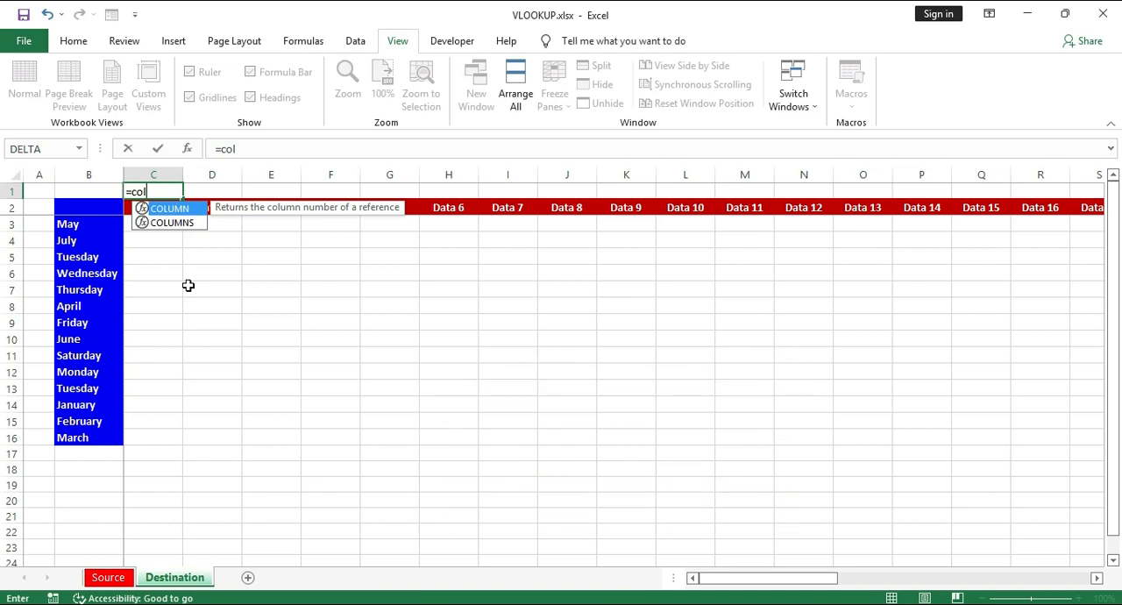
key(Tab)
text())
key(Return)
key(Up)
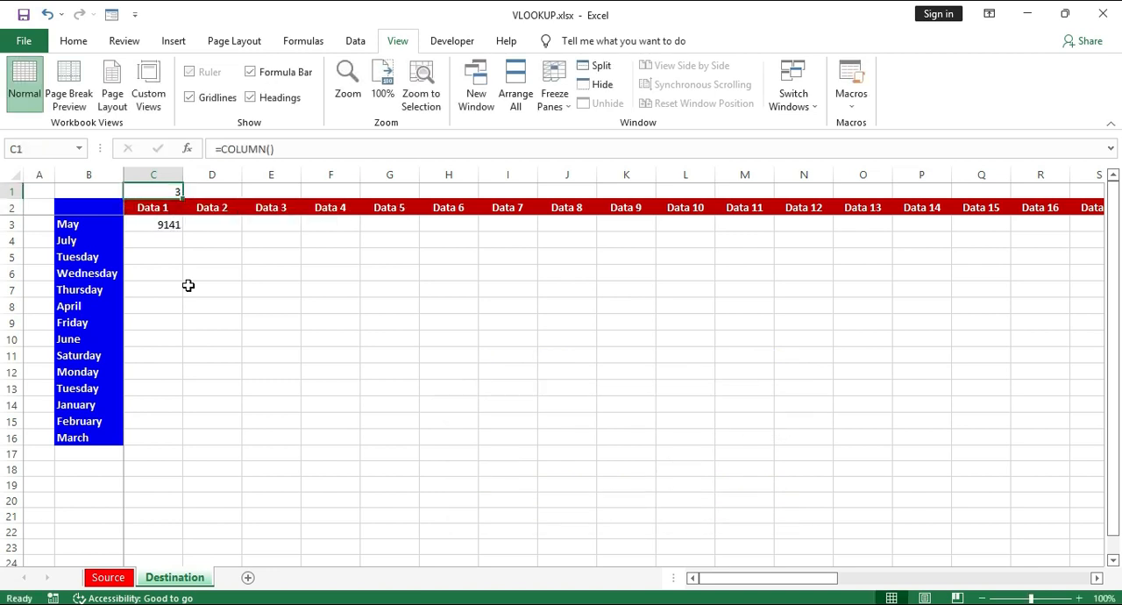
drag(40, 174, 151, 184)
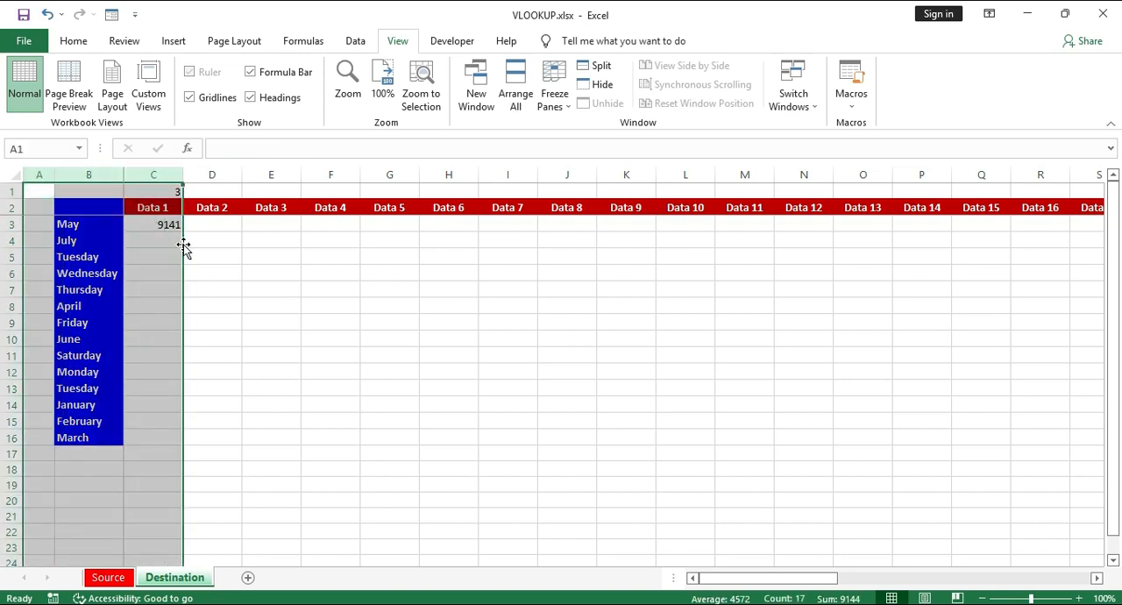
- Compare the COLUMN() formula in C1 with the column index argument of C3's VLOOKUP formula
click(171, 192)
drag(39, 174, 109, 186)
click(158, 193)
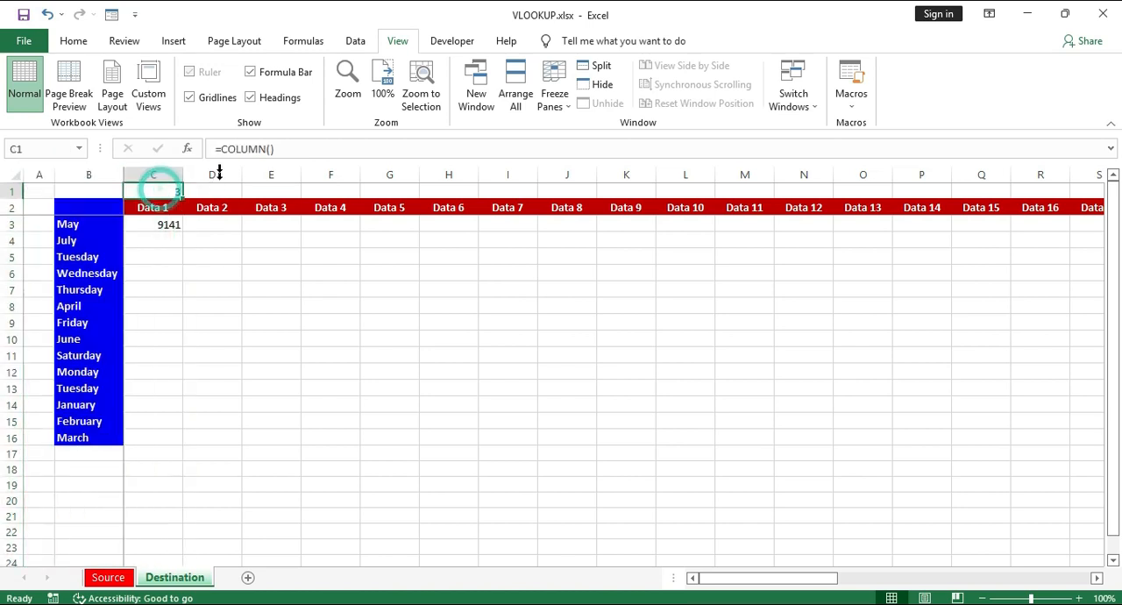
click(152, 226)
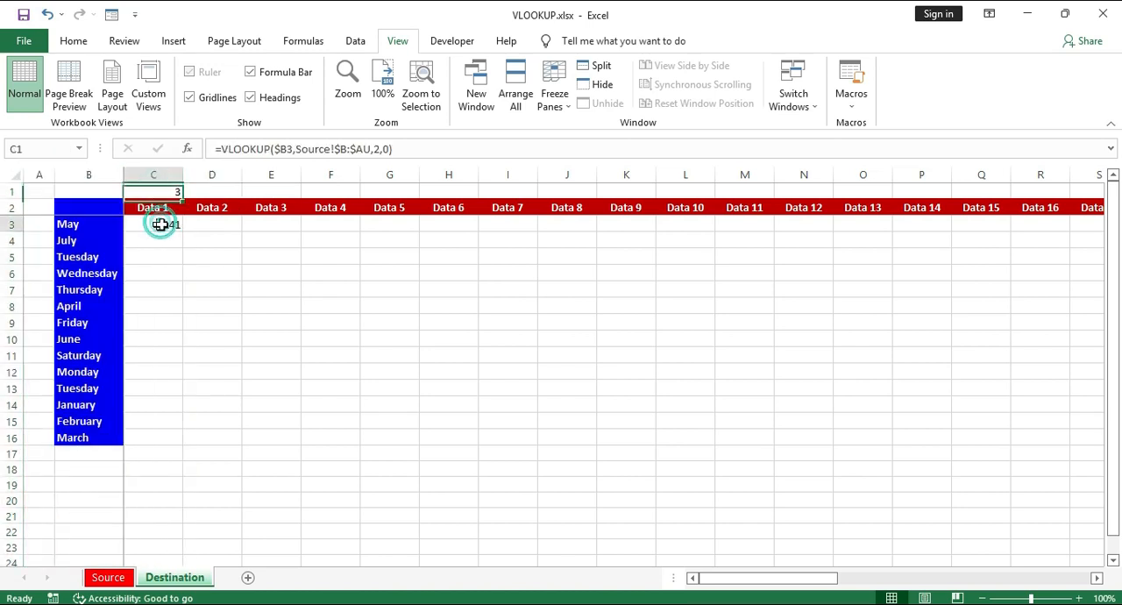
click(378, 147)
double_click(379, 148)
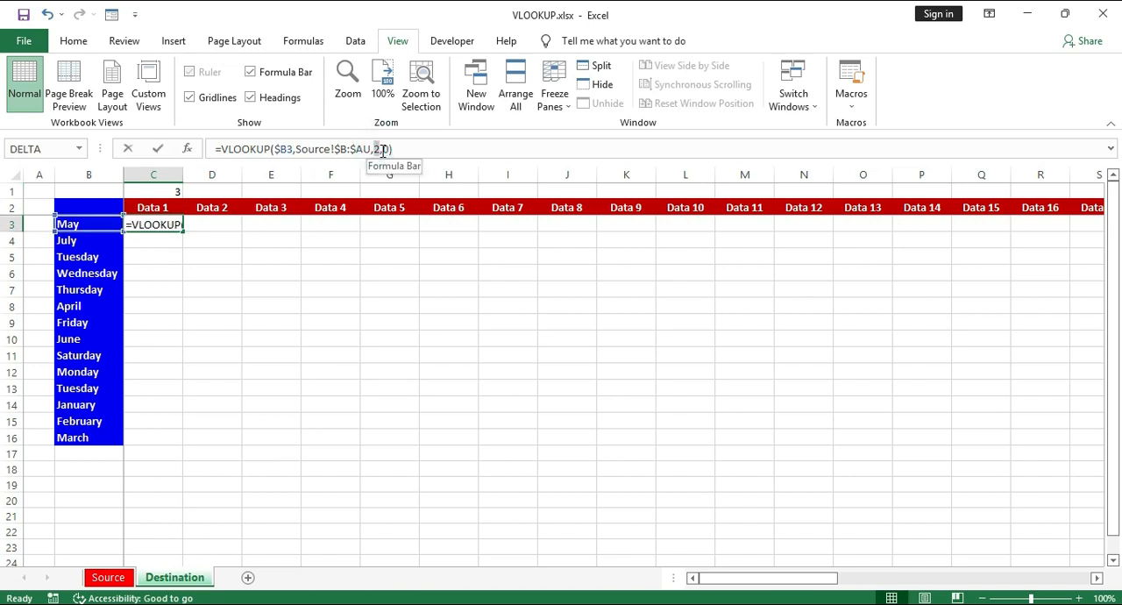
key(Escape)
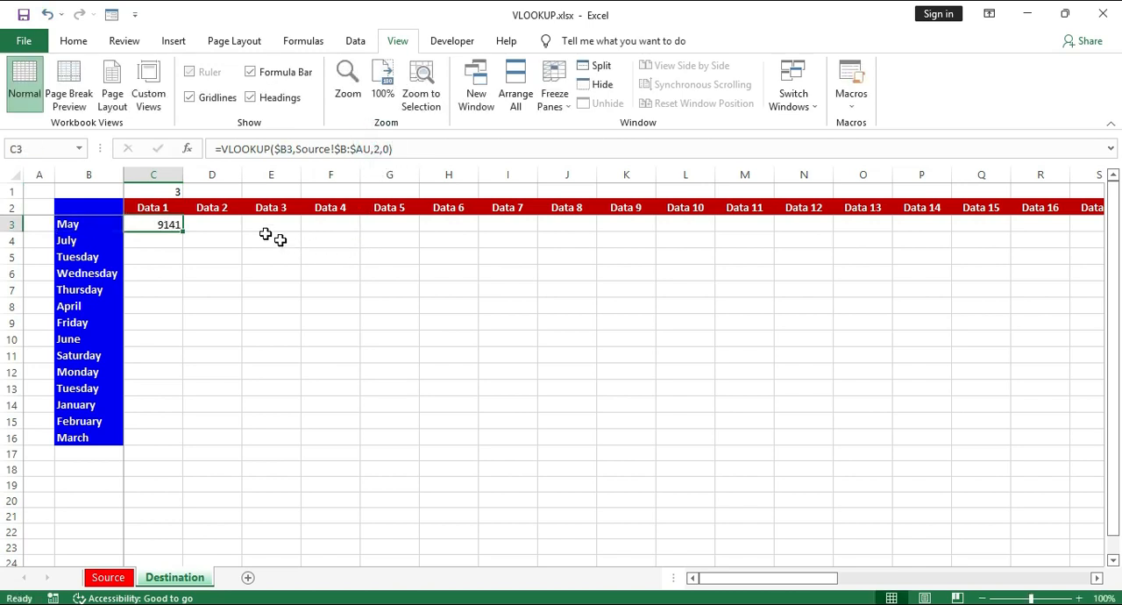
- Change the formula in C1 to =COLUMN()-1
click(174, 195)
click(345, 148)
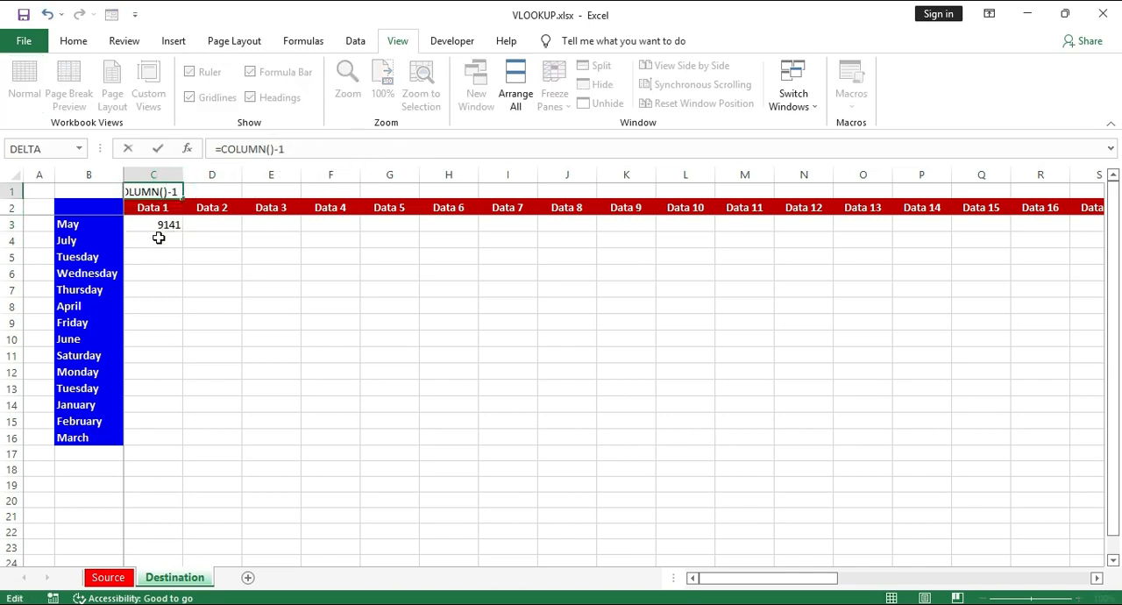
text(-1)
key(Return)
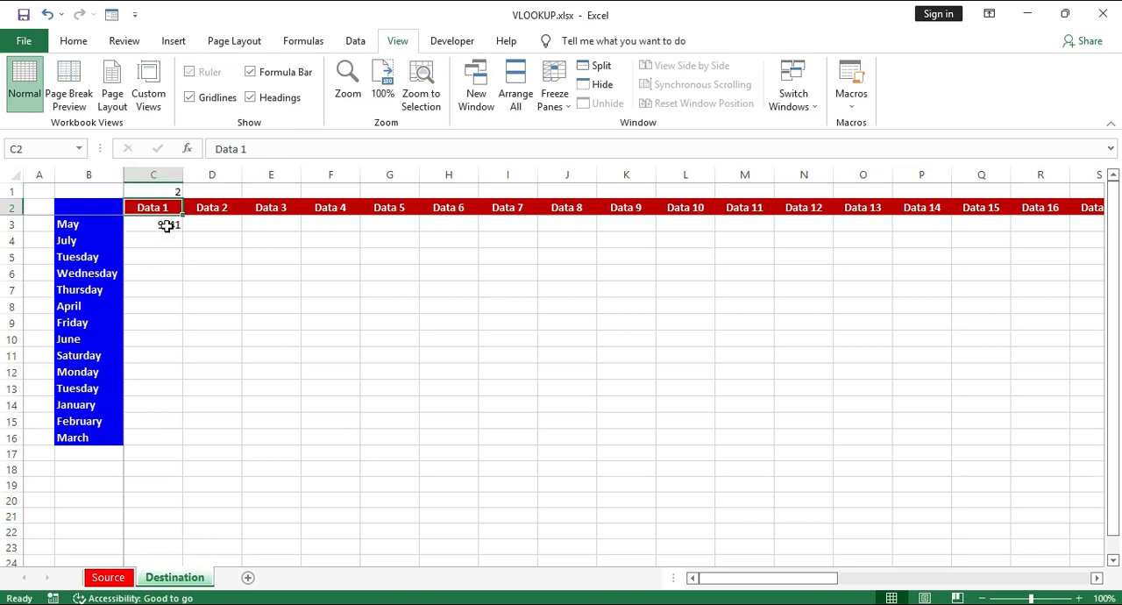
- Replace the column index in C3's VLOOKUP formula with COLUMN()-1 and clear the helper formula in C1
click(166, 225)
drag(374, 149, 394, 149)
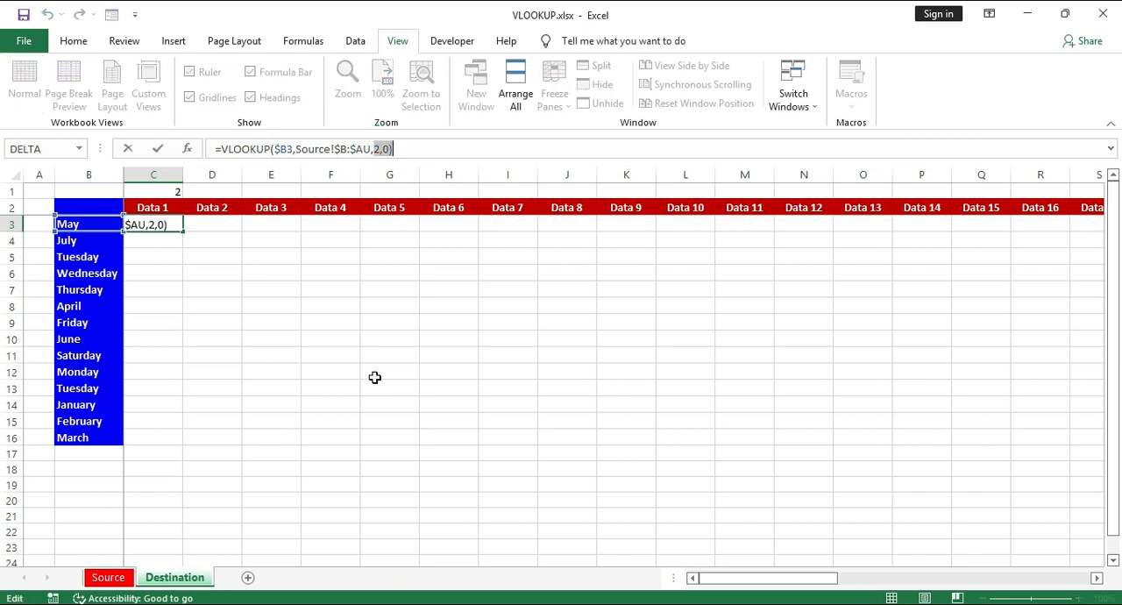
key(shift+Left)
key(shift+Left)
key(shift+Left)
text(col)
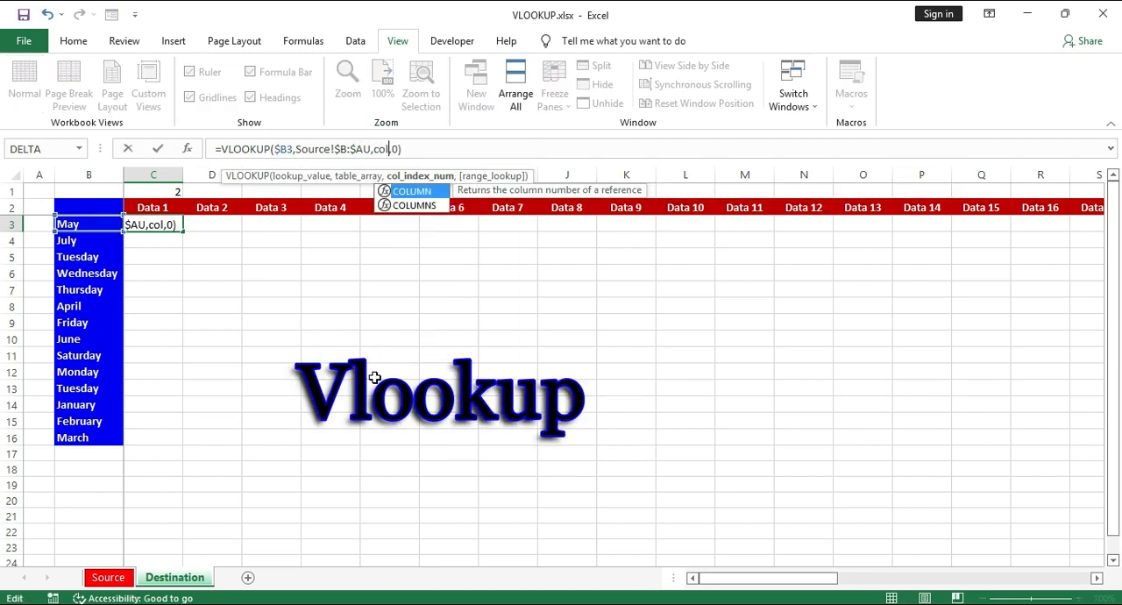
text(umn())
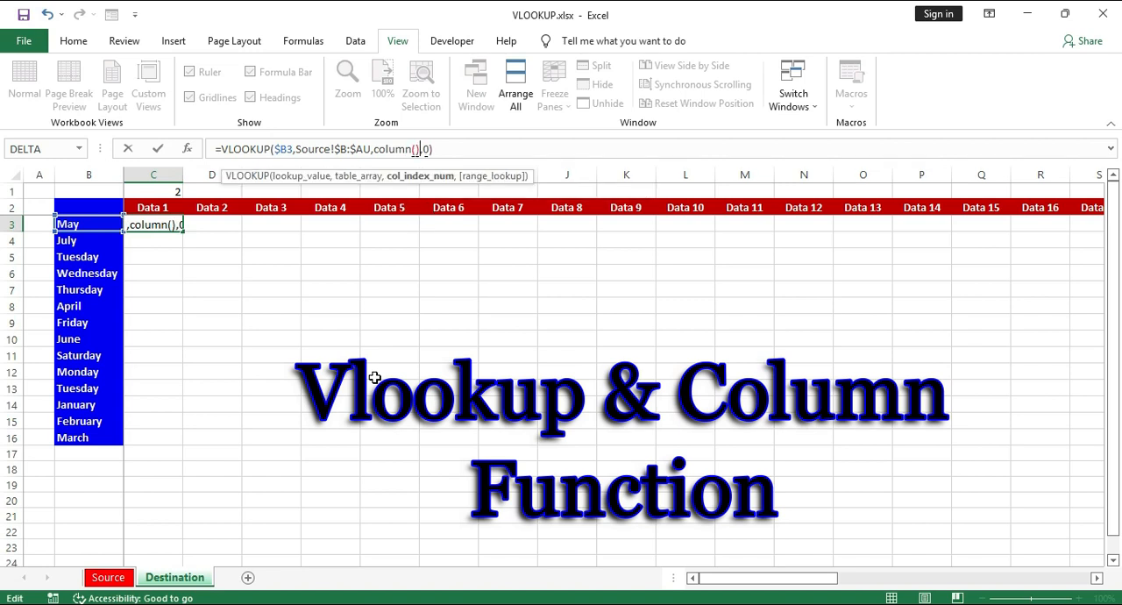
text(-1)
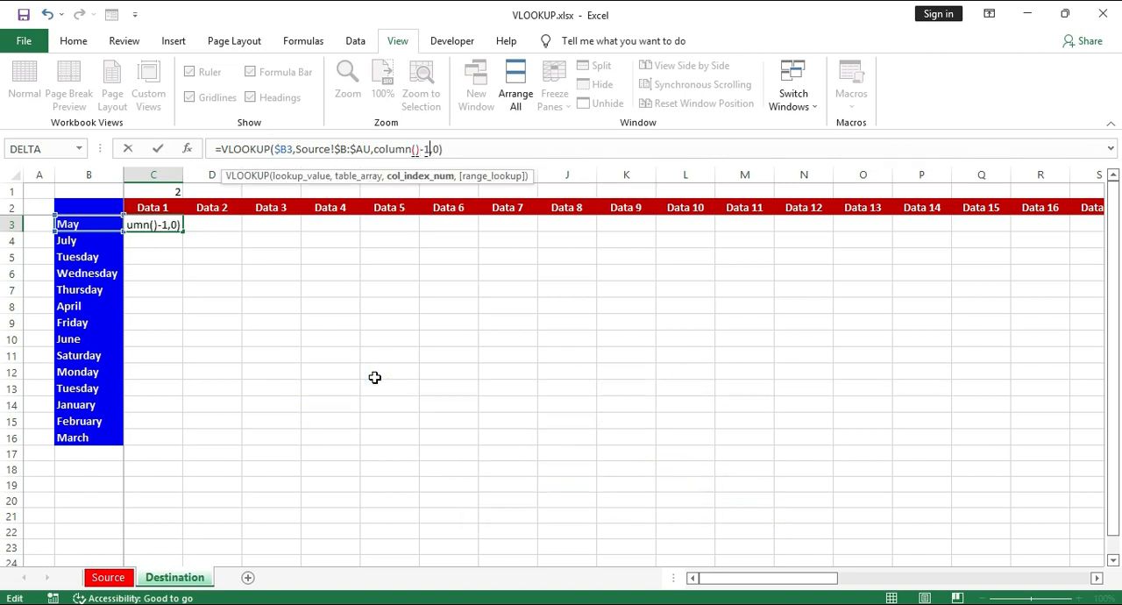
key(Return)
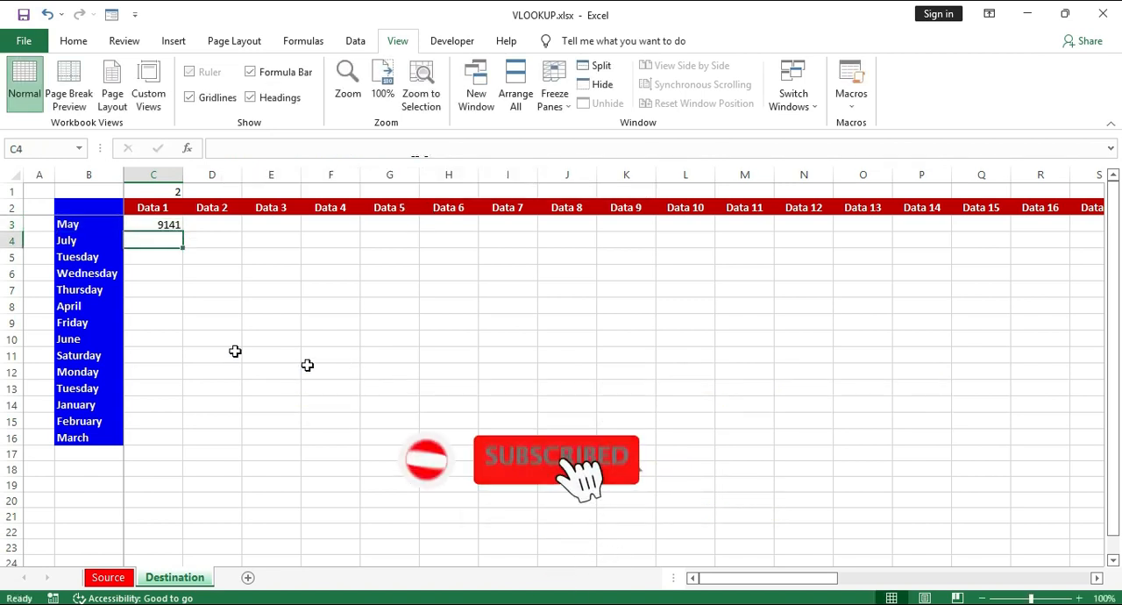
click(160, 191)
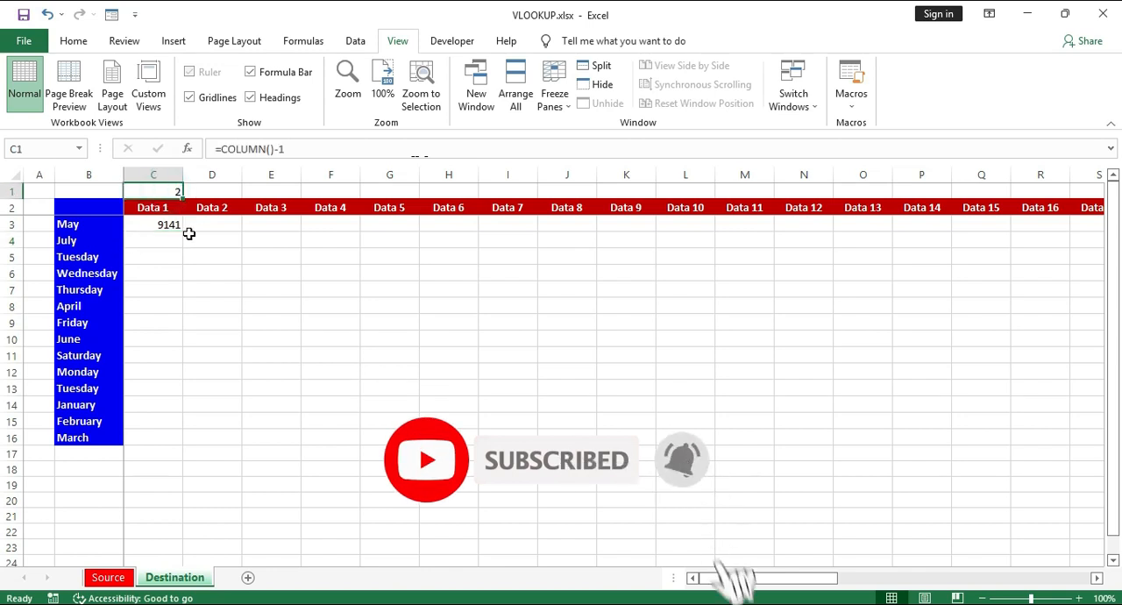
key(Delete)
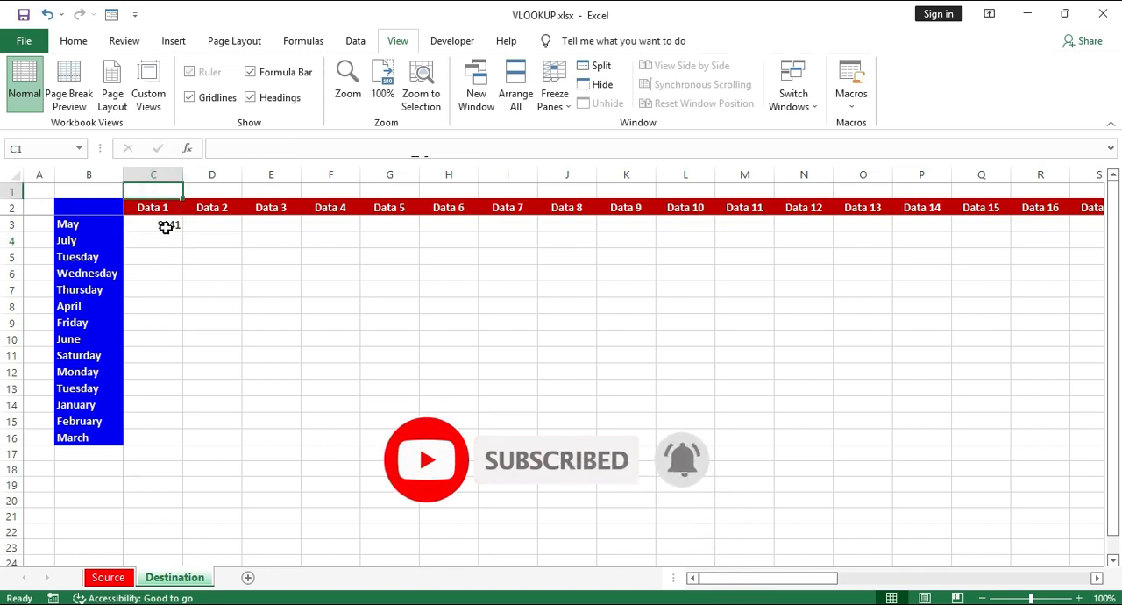
- Fill C3's VLOOKUP formula across to column AU and down to row 16
click(166, 226)
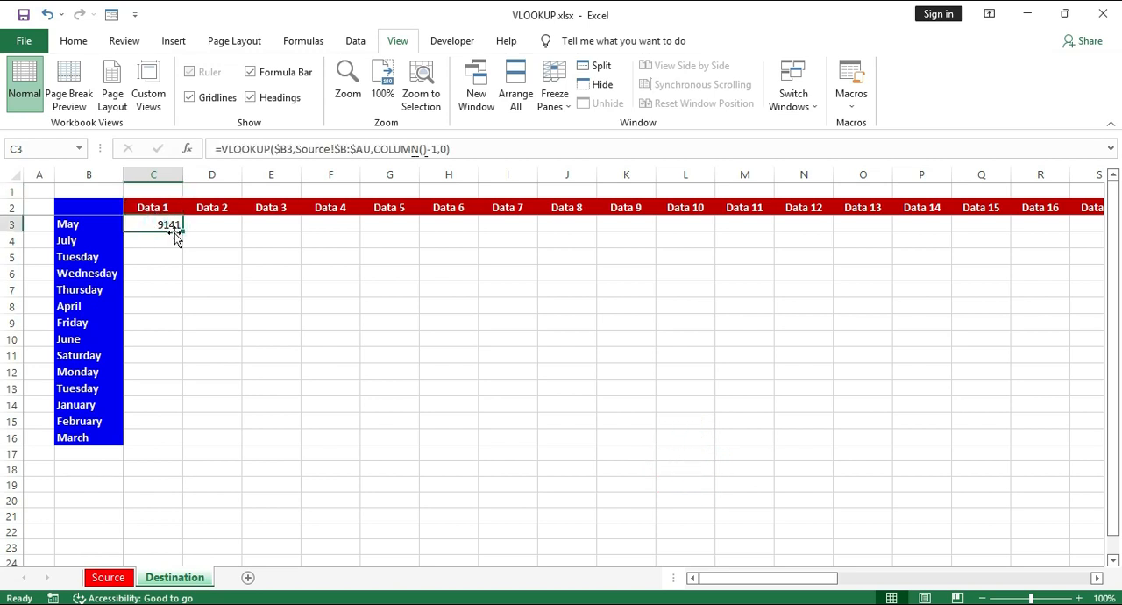
drag(182, 231, 1009, 230)
double_click(1011, 230)
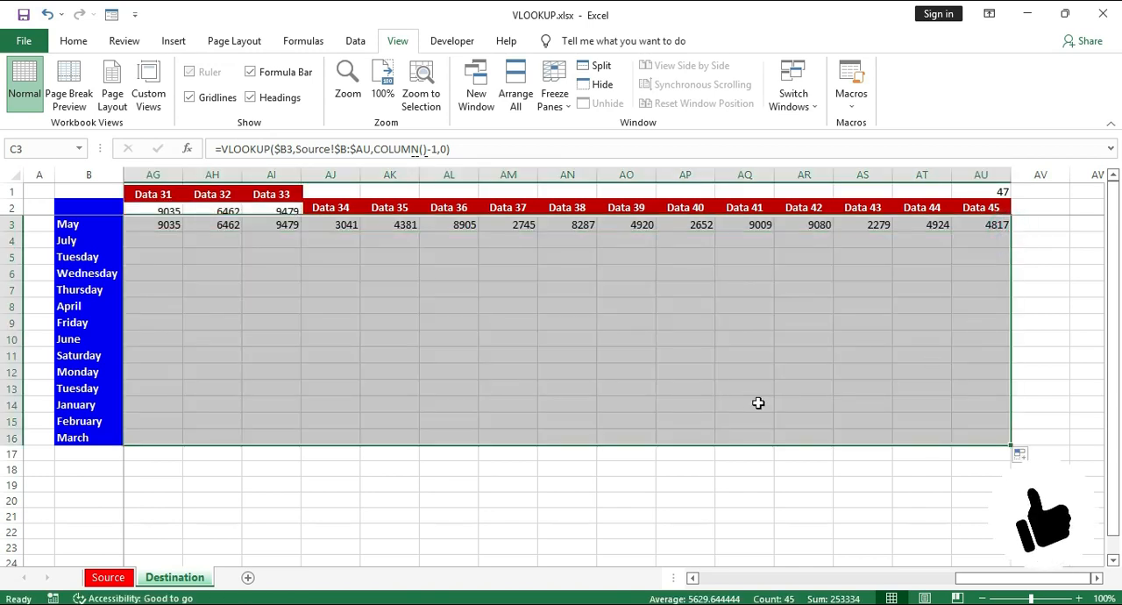
drag(986, 579, 662, 585)
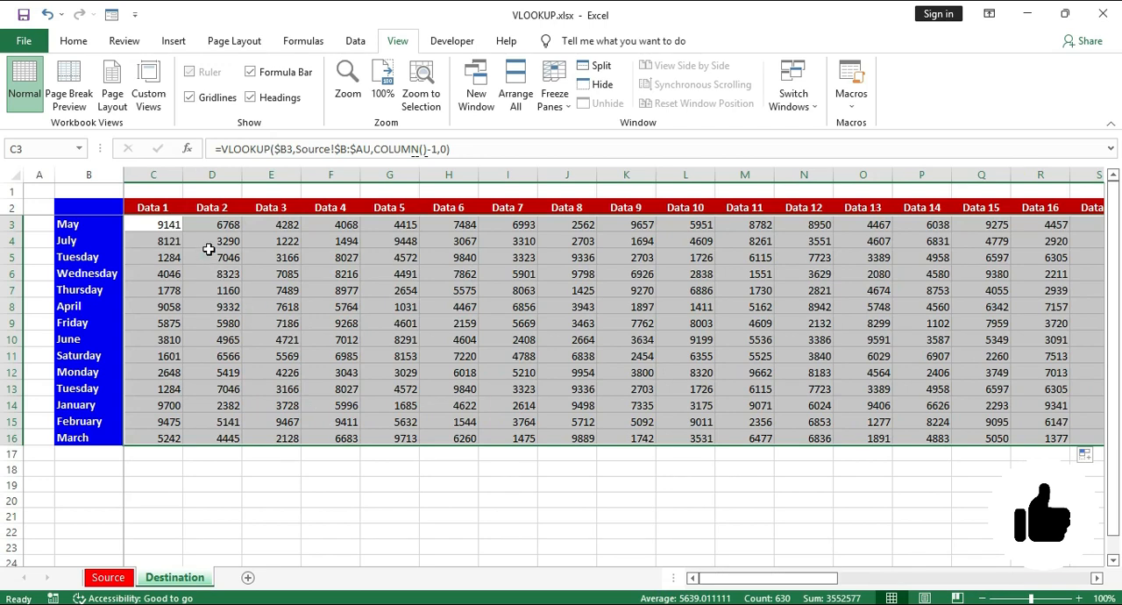
- Check the copied formulas in D5 and C3 through G3, examining the COLUMN()-1 argument in G3
click(211, 256)
click(98, 578)
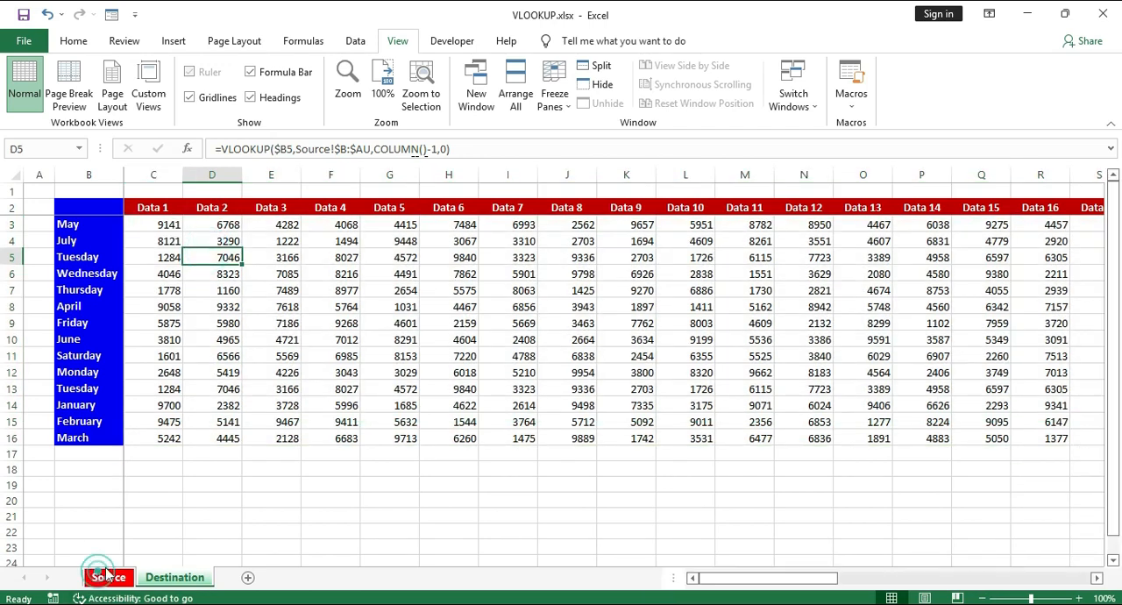
click(174, 578)
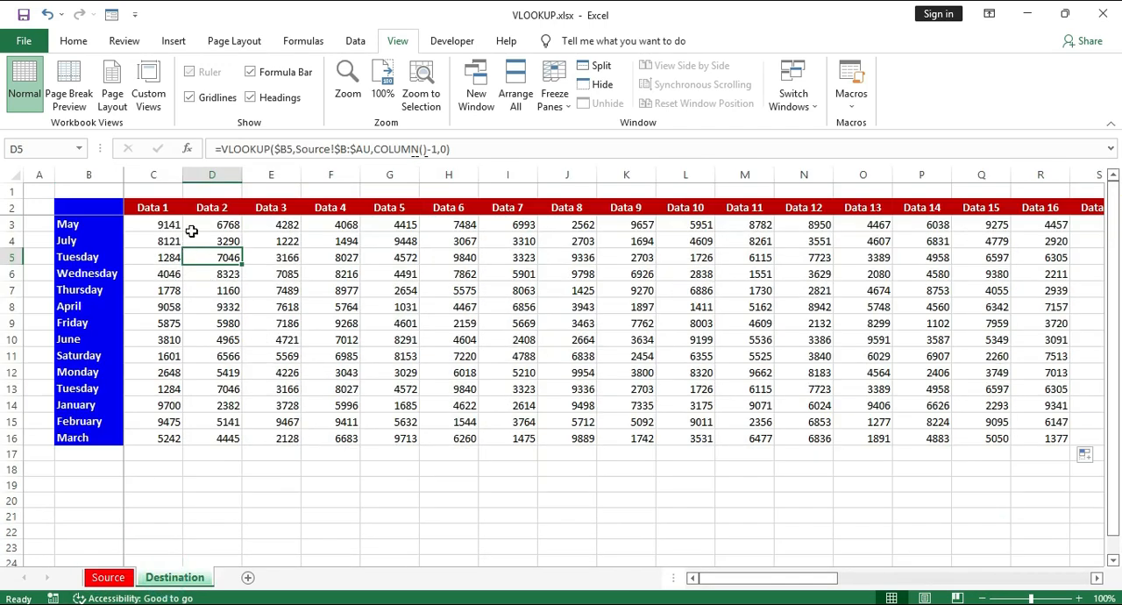
click(163, 222)
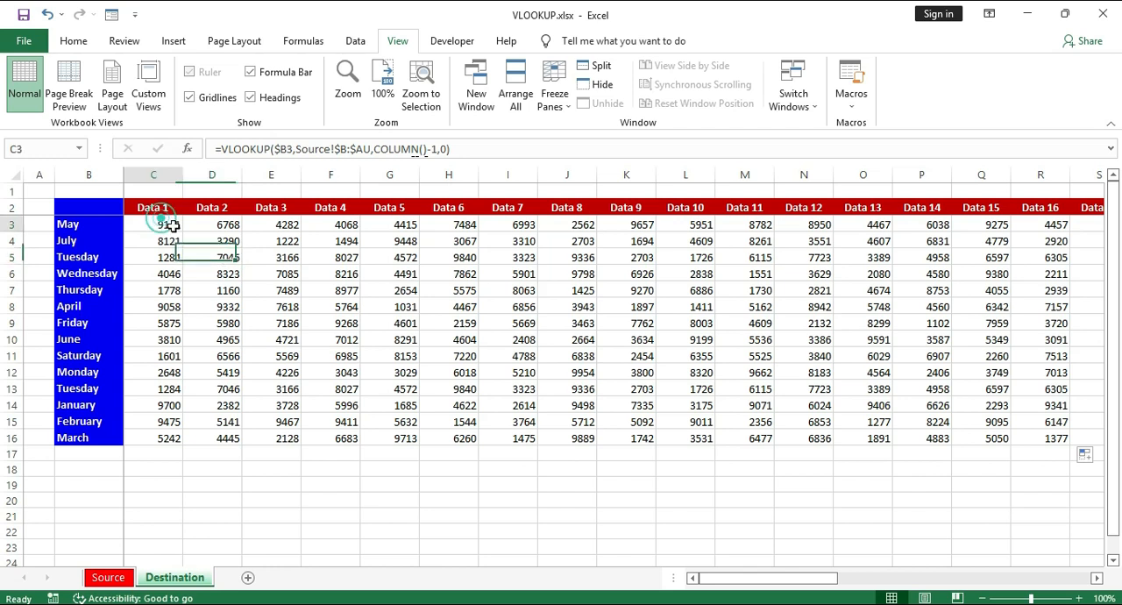
click(217, 226)
click(275, 226)
click(336, 225)
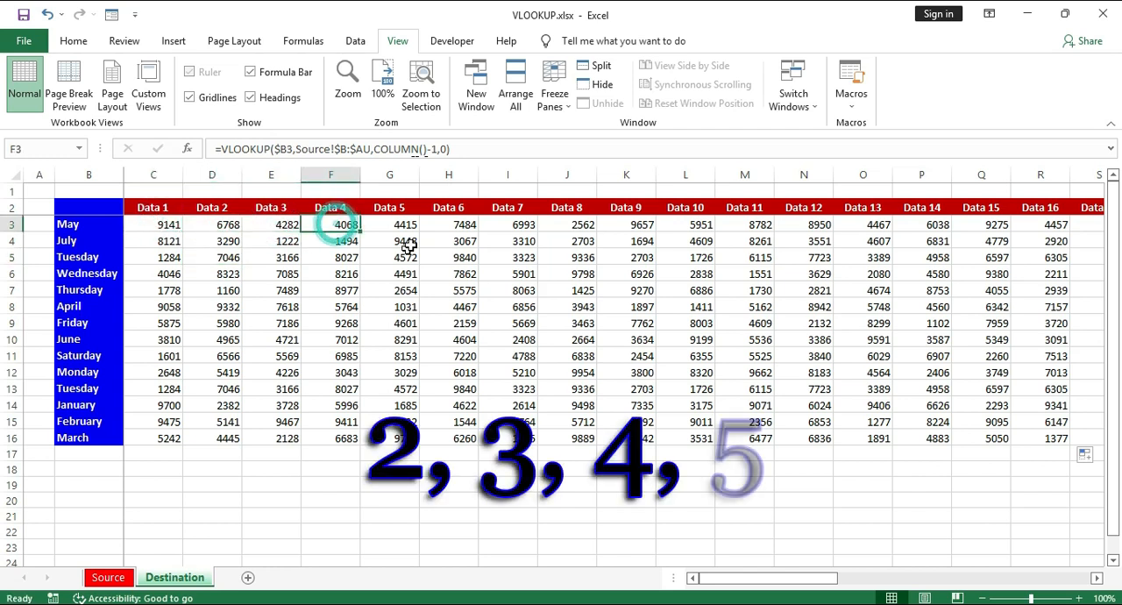
click(400, 226)
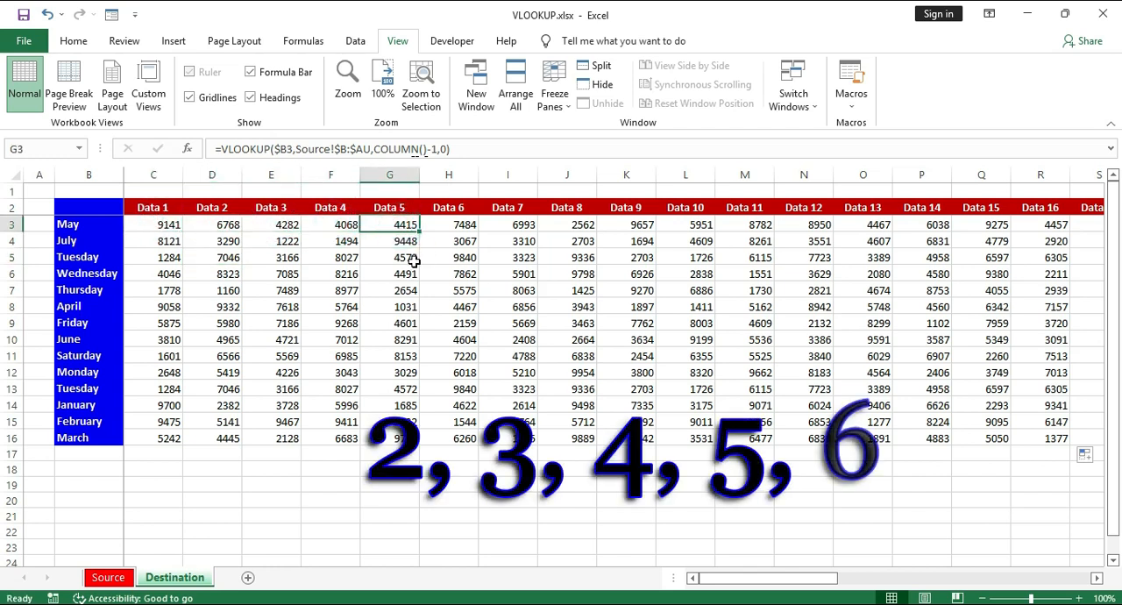
double_click(375, 149)
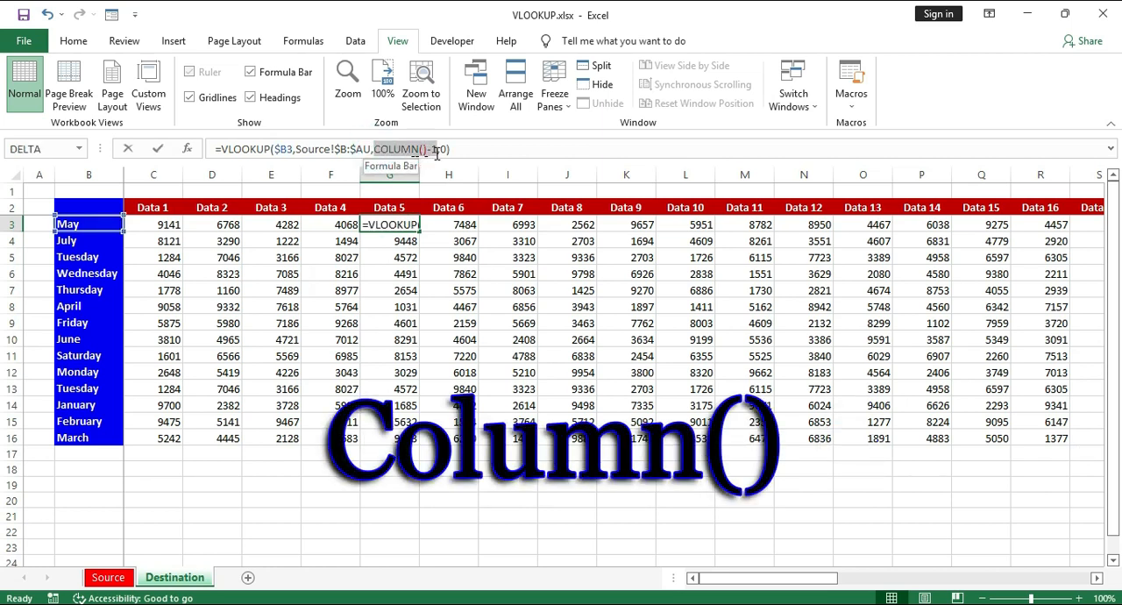
click(436, 151)
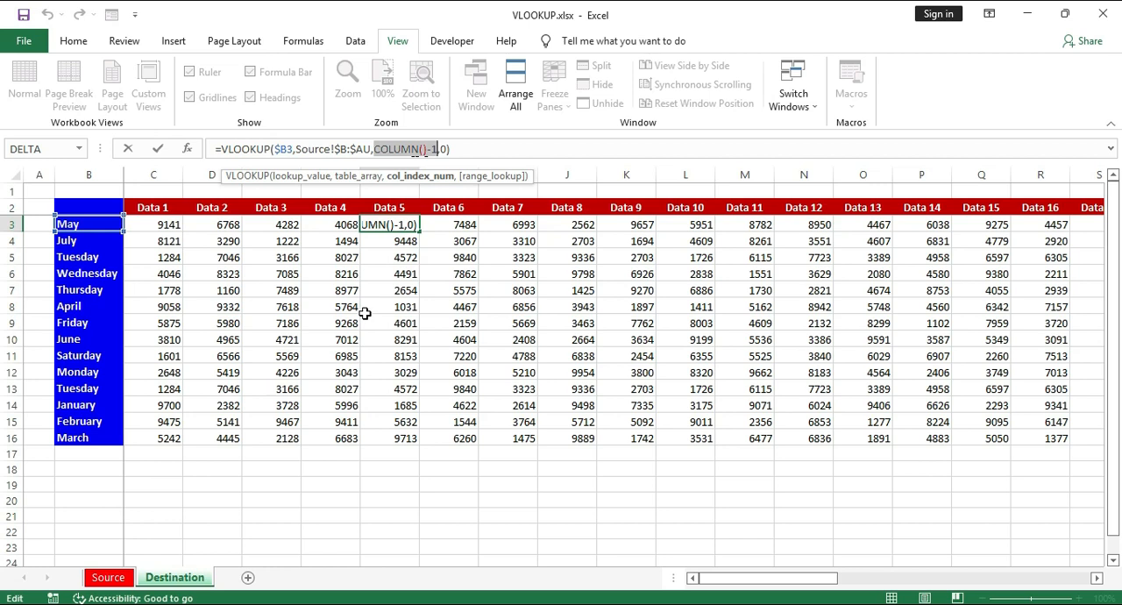
key(ctrl+Return)
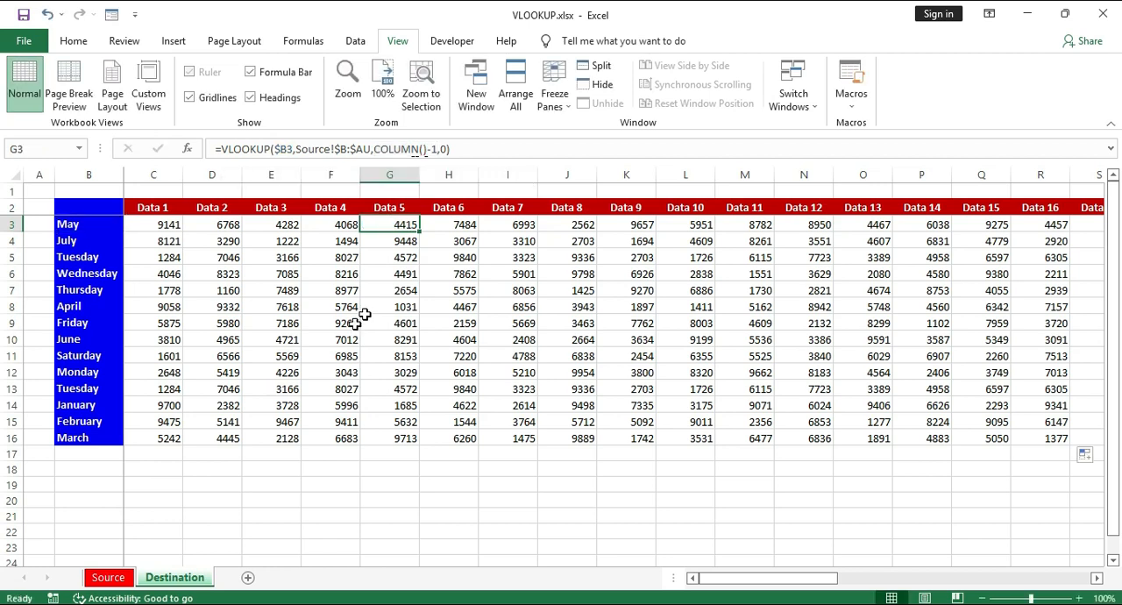
- Insert one new column before column A on the Source sheet
click(104, 577)
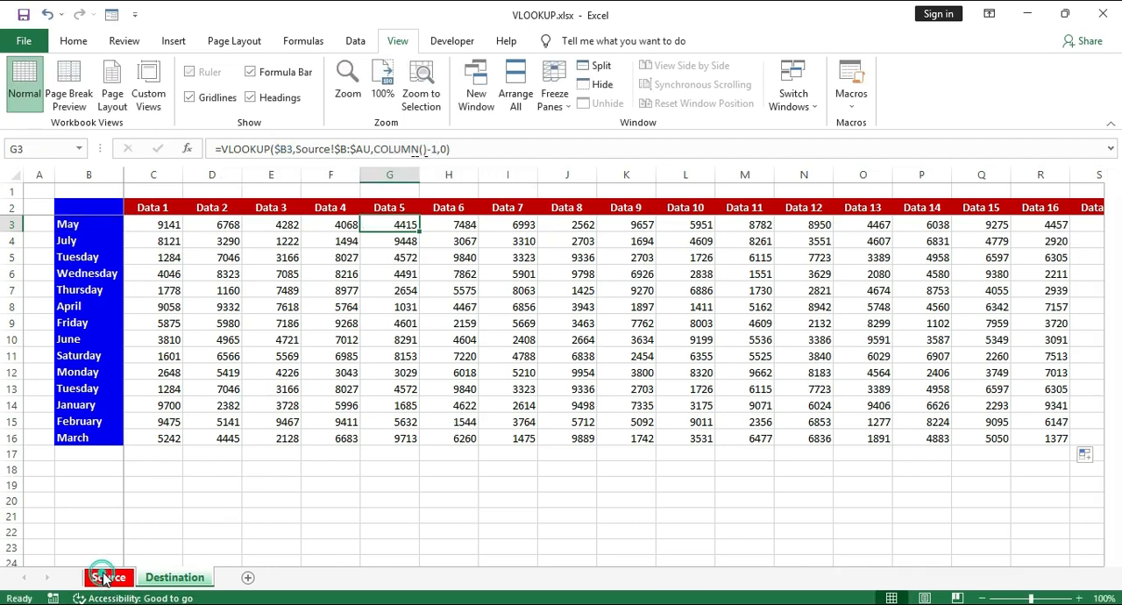
click(40, 175)
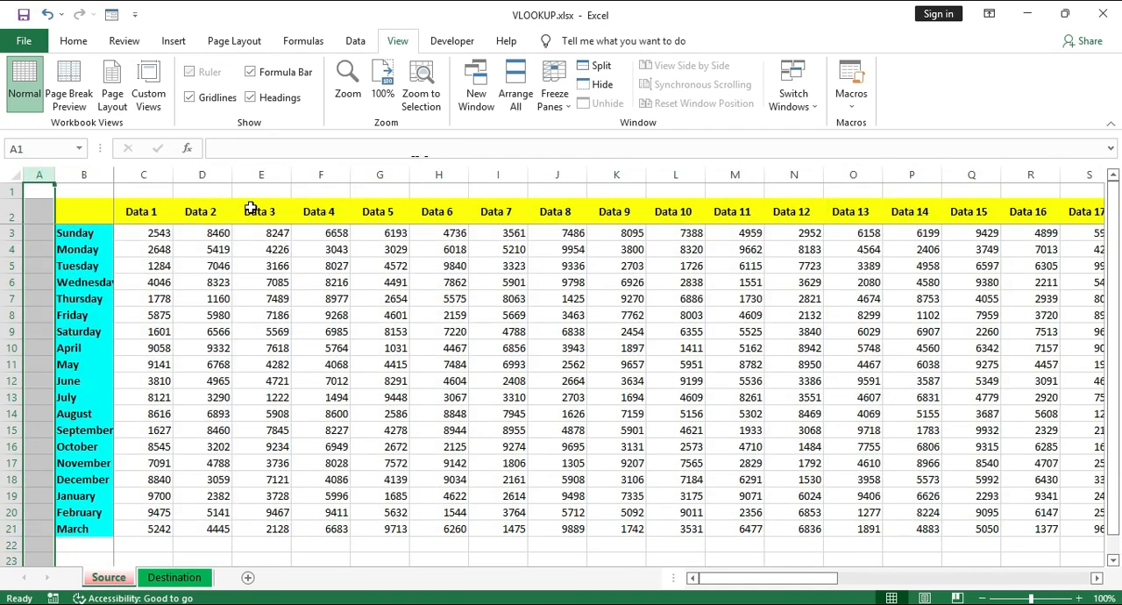
key(ctrl+shift+plus)
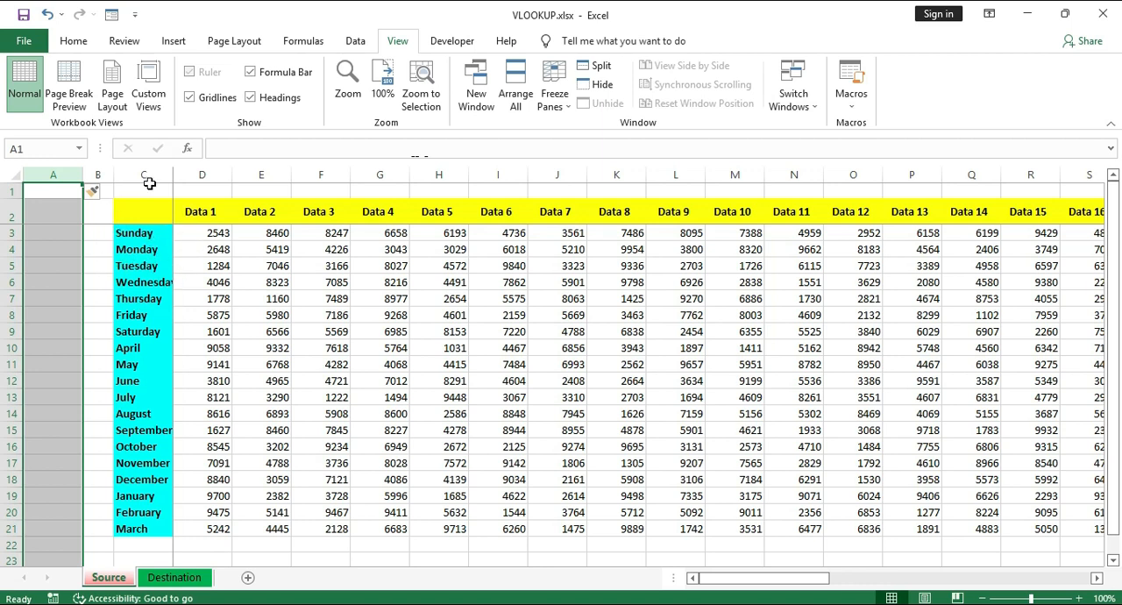
click(204, 174)
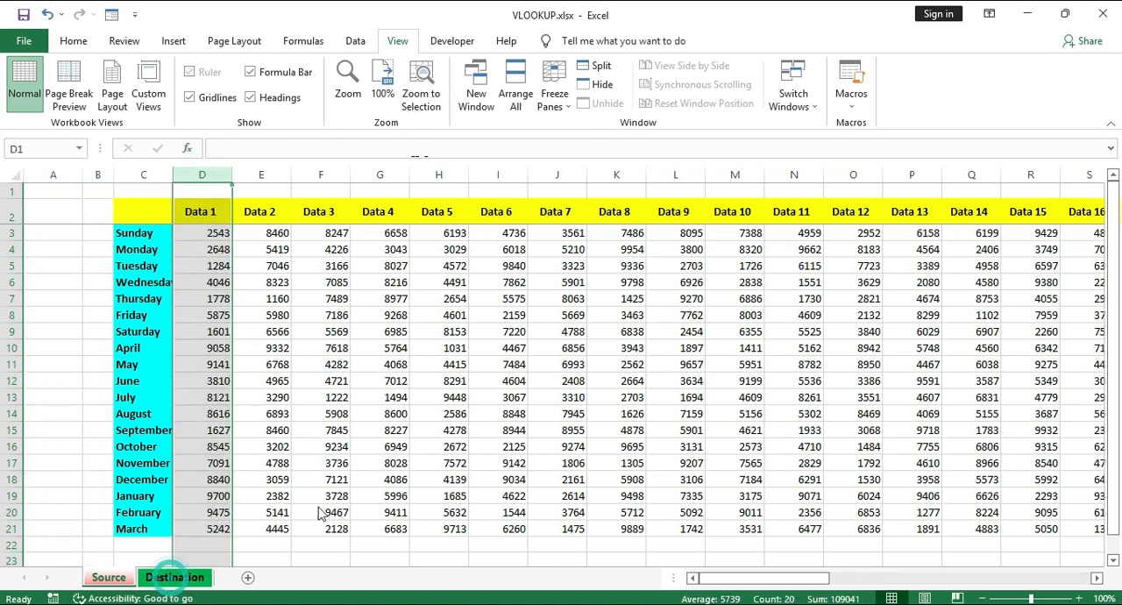
- Insert two new columns before column A on the Destination sheet
click(174, 577)
click(40, 174)
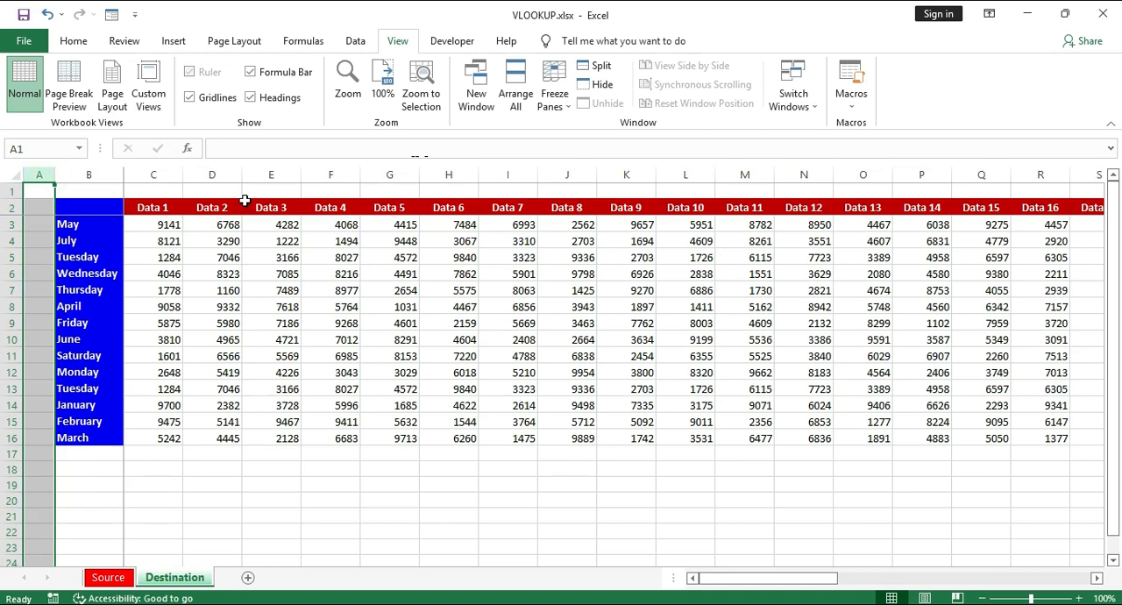
key(ctrl+shift+plus)
key(ctrl+shift+plus)
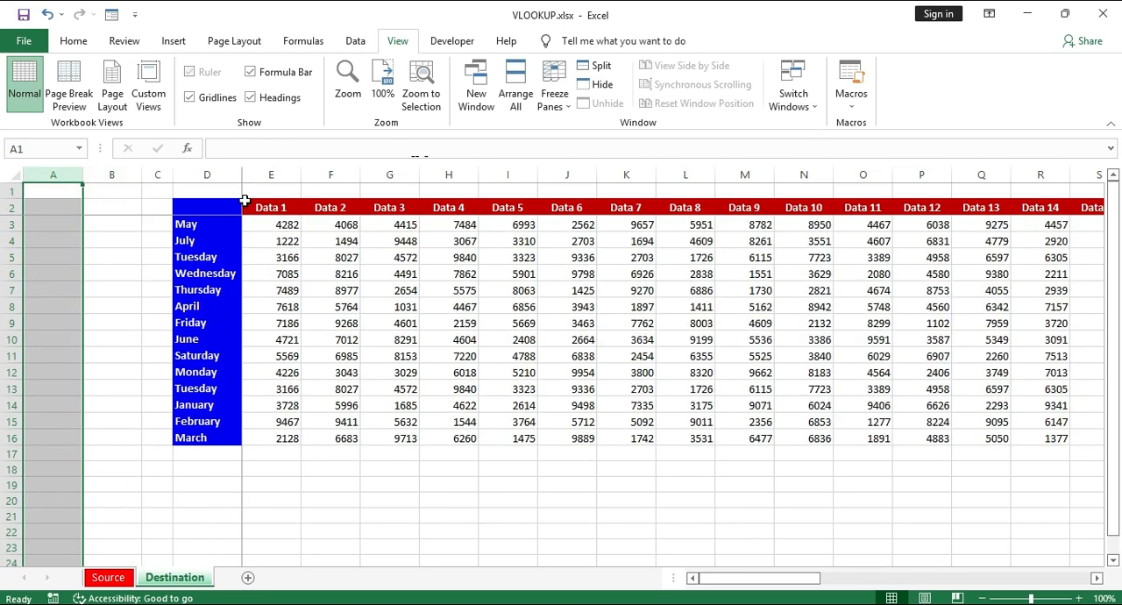
- Examine the COLUMN()-1 argument in E3's VLOOKUP formula on the Destination sheet
click(249, 209)
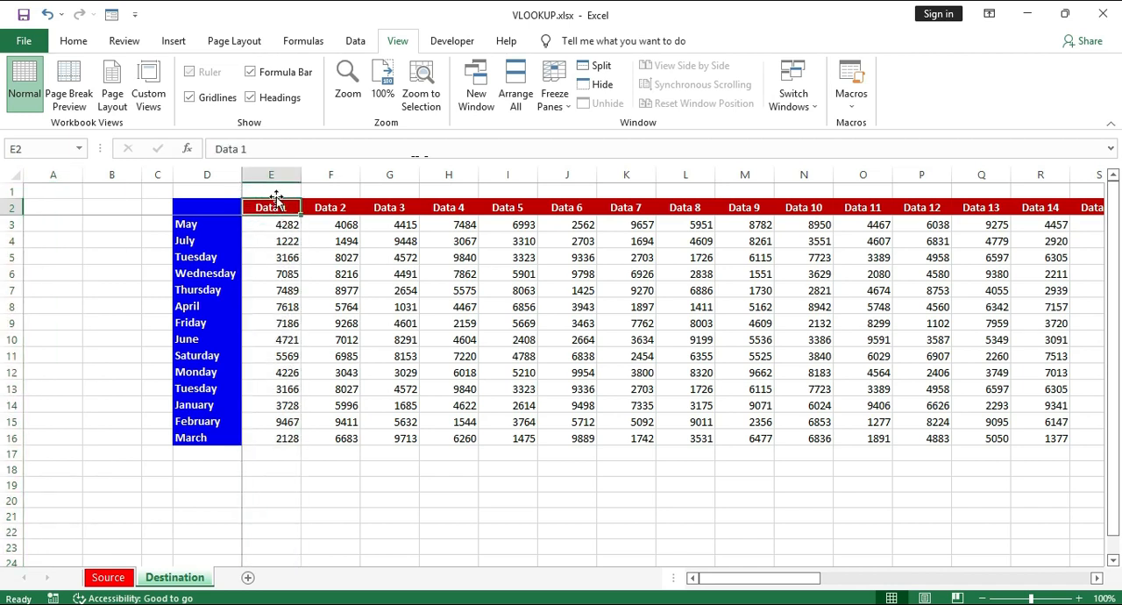
click(285, 194)
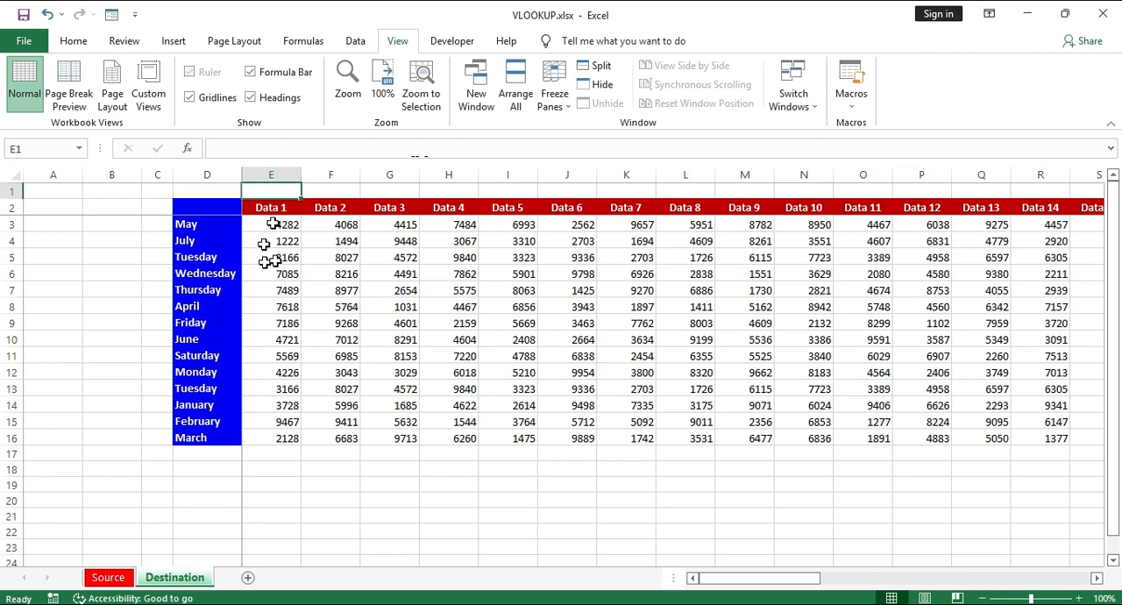
click(274, 225)
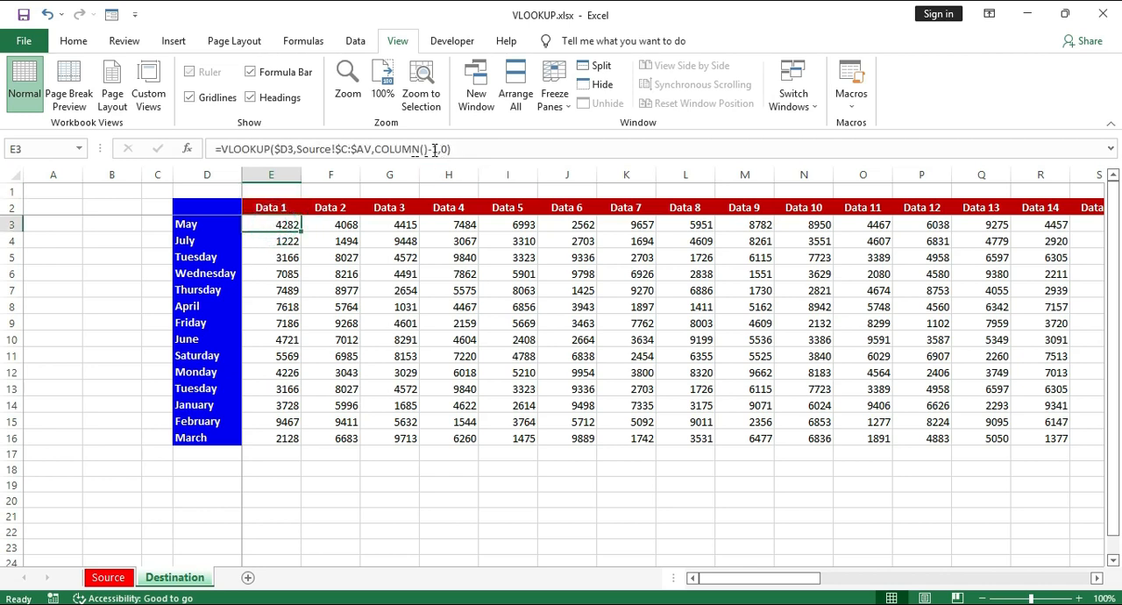
click(432, 150)
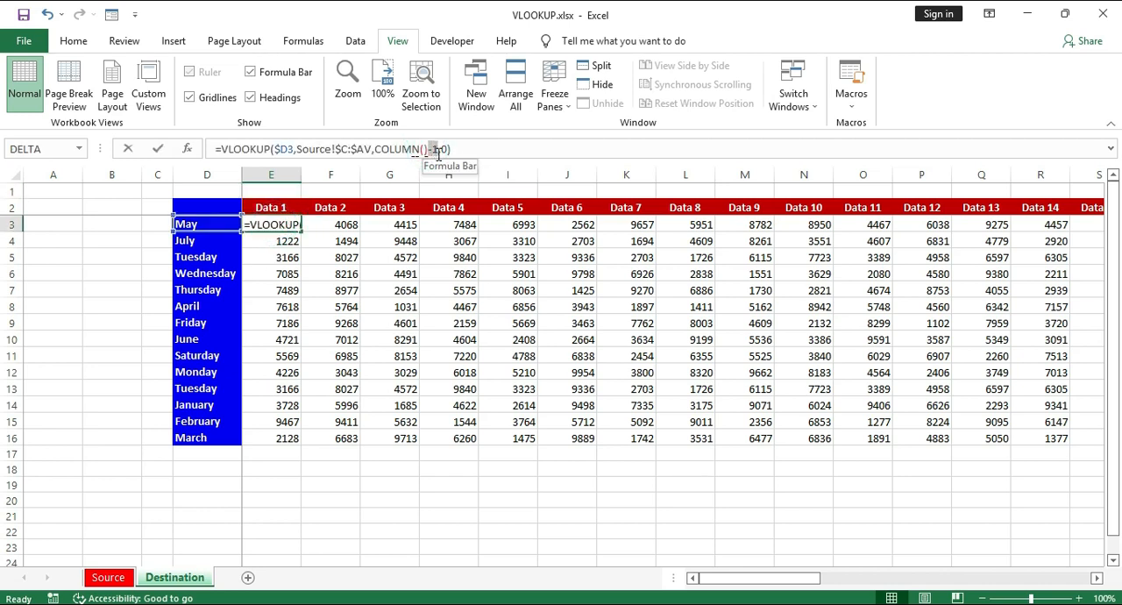
click(438, 149)
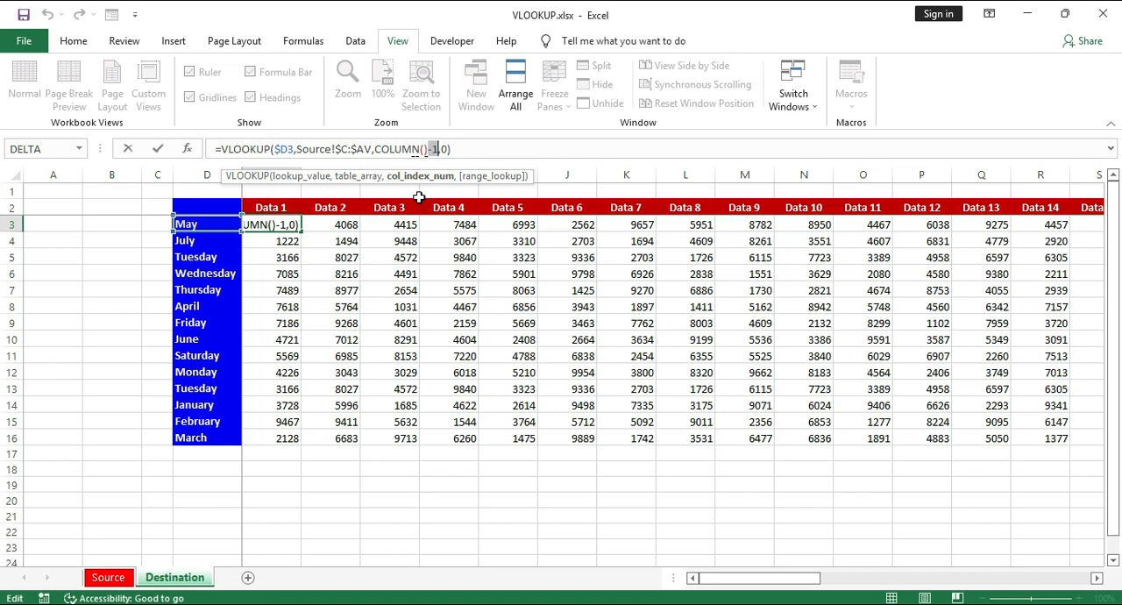
- Enter =COLUMN() in cell E1 above the Data 1 header to get that column's number
click(266, 190)
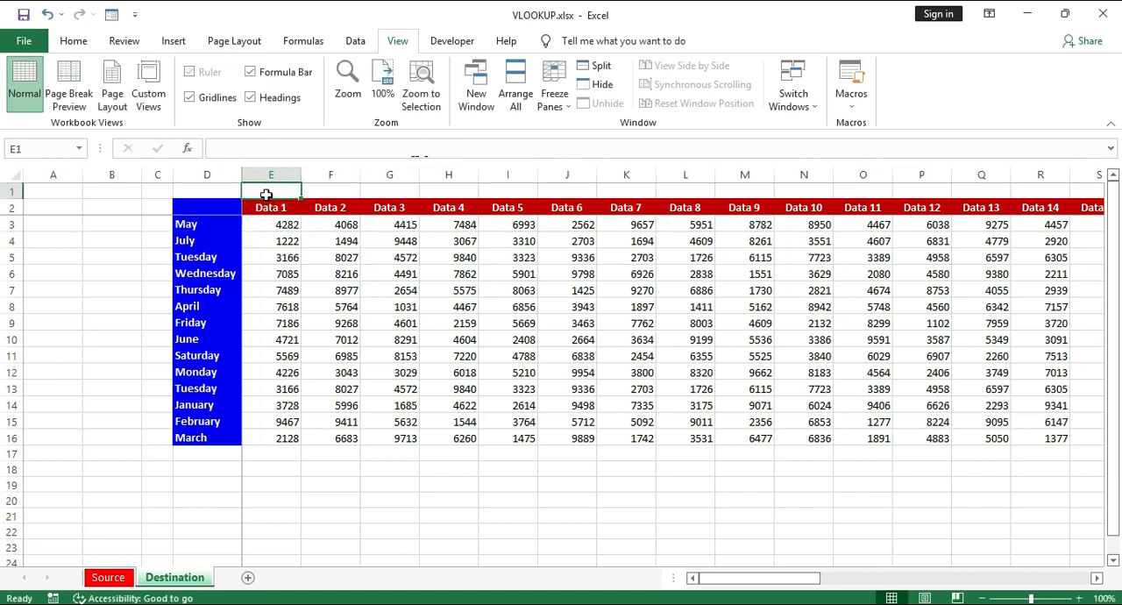
text(=c)
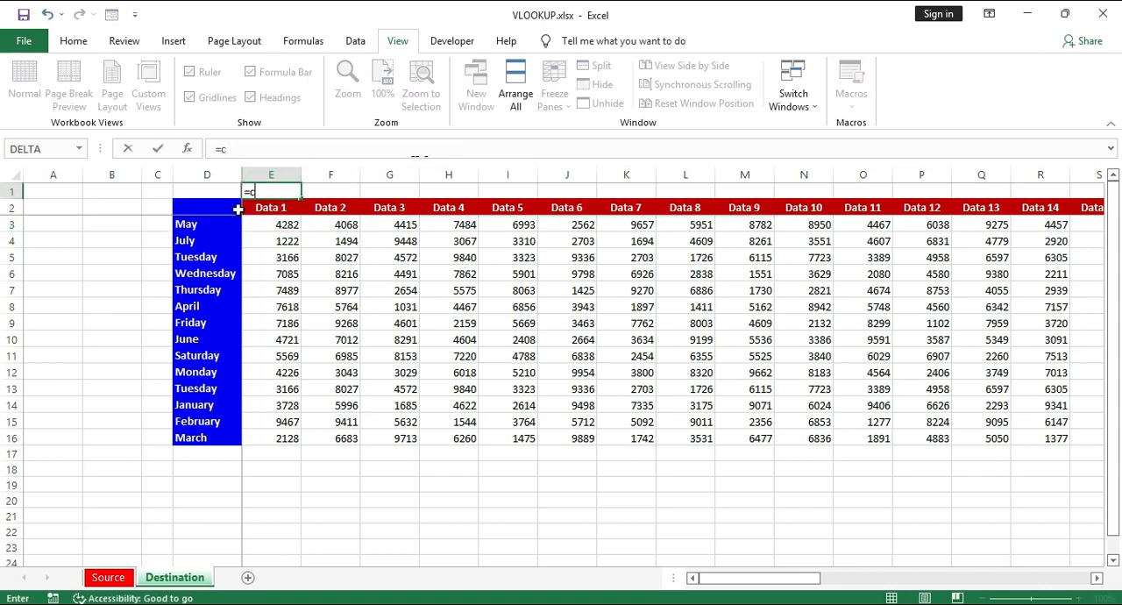
text(olu)
key(Tab)
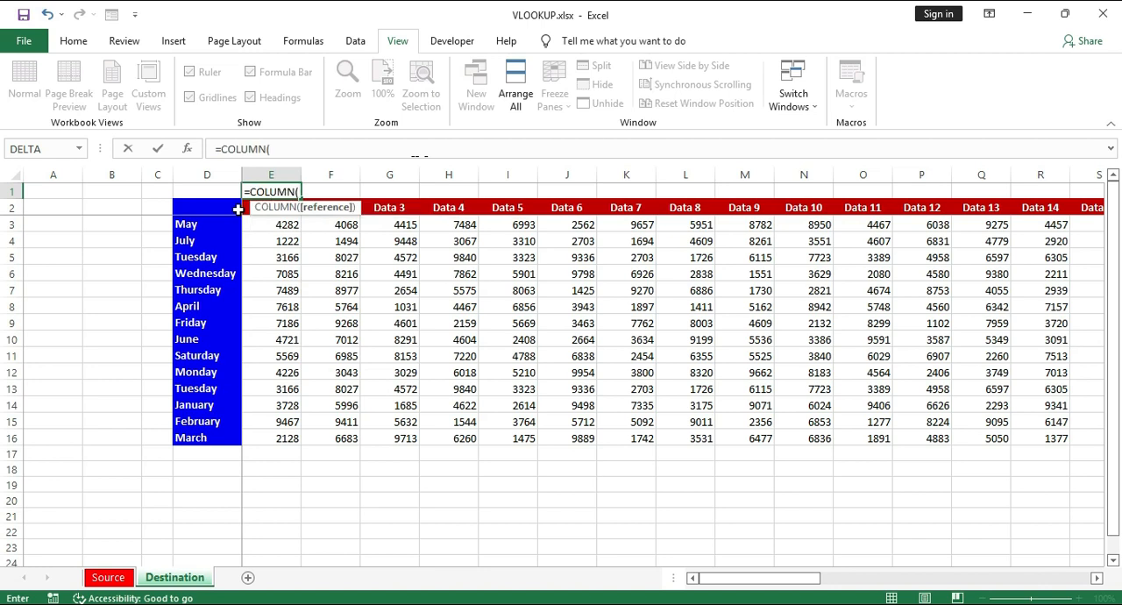
text())
key(Return)
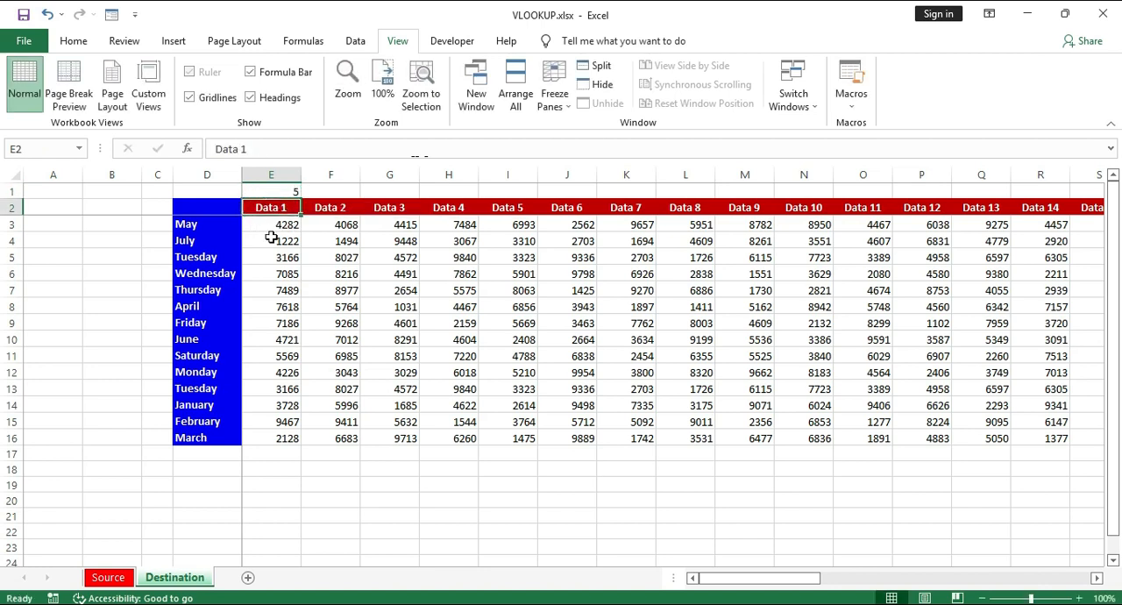
- Enter 3 in cell F1 as the offset to subtract from the column number
click(324, 191)
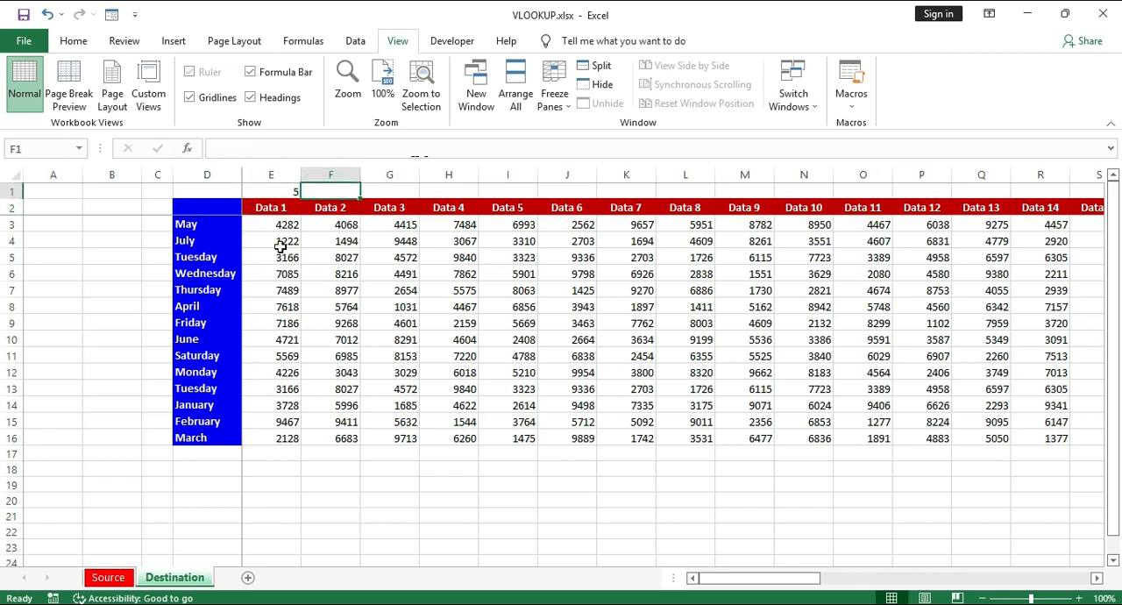
text(3)
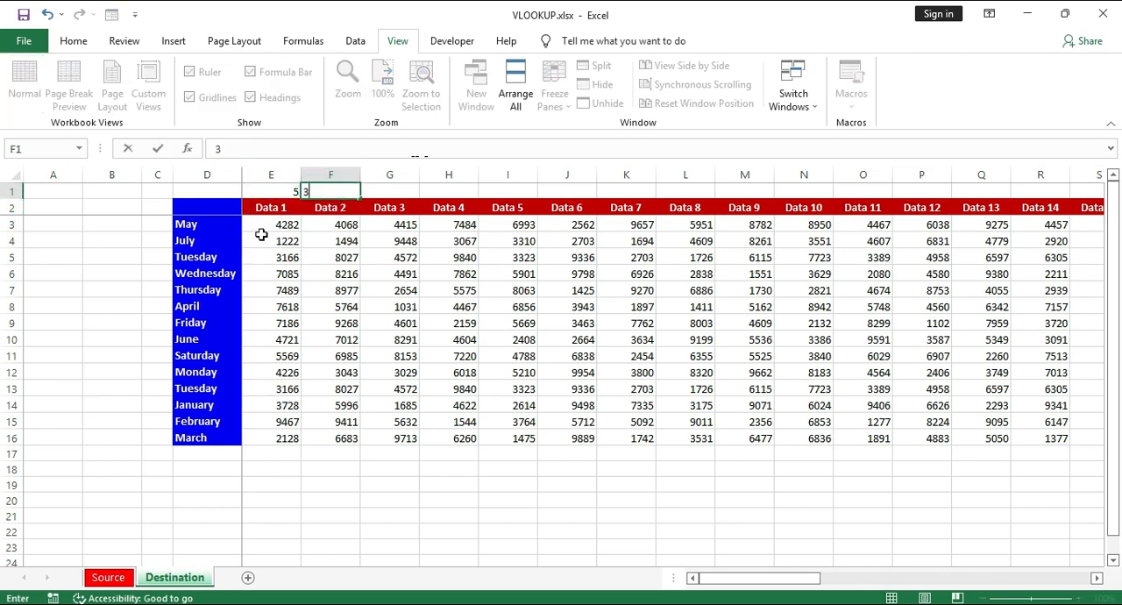
key(Return)
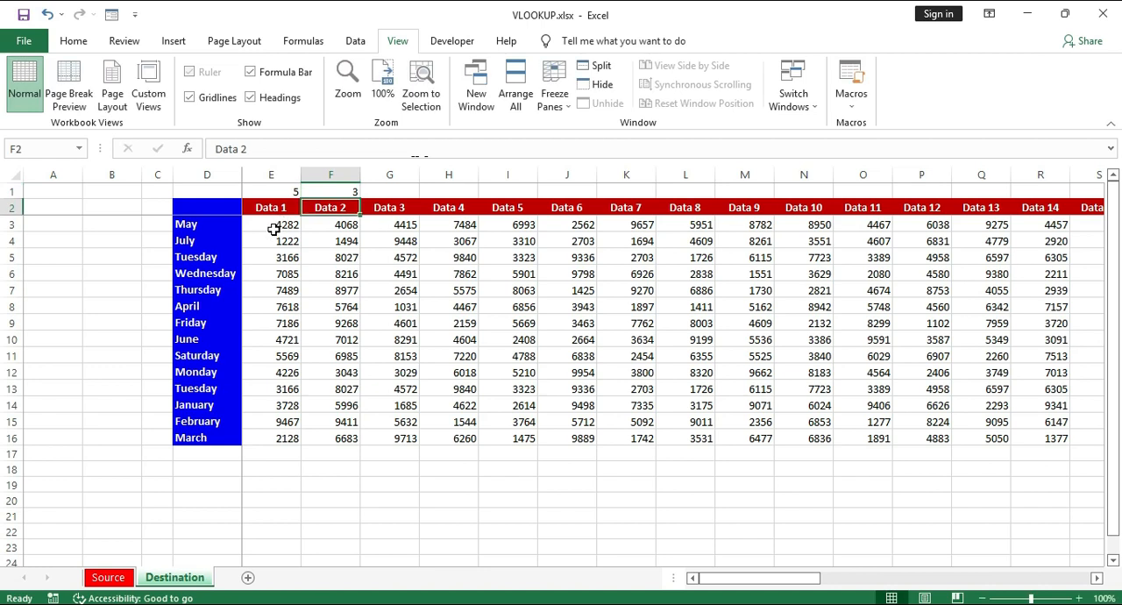
- Change the column index in E3's VLOOKUP formula to COLUMN()-3
click(274, 227)
click(434, 147)
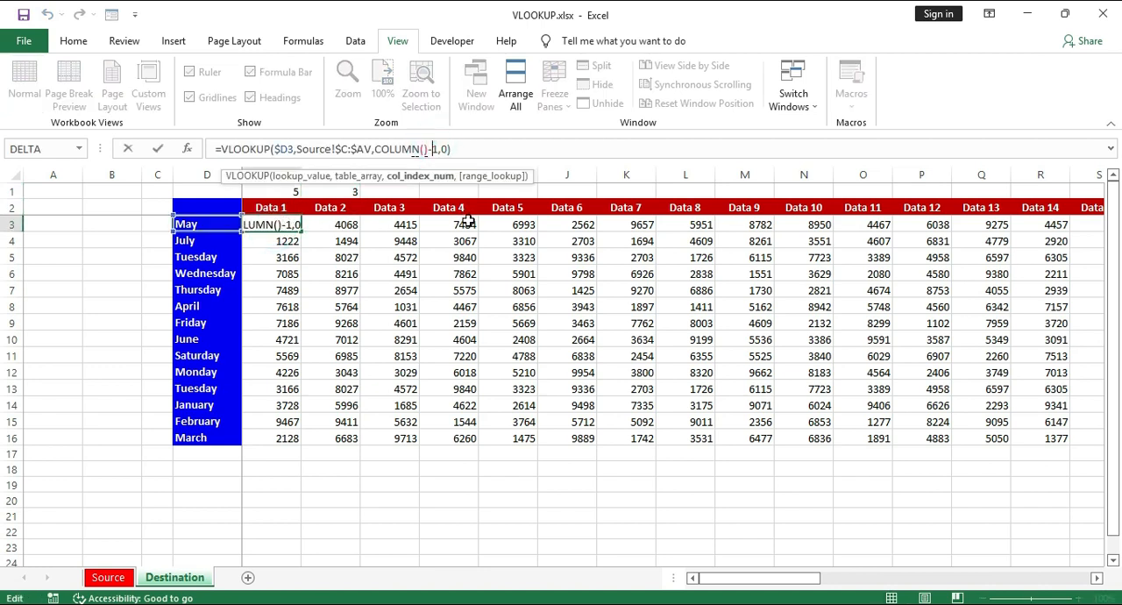
text(3)
key(Return)
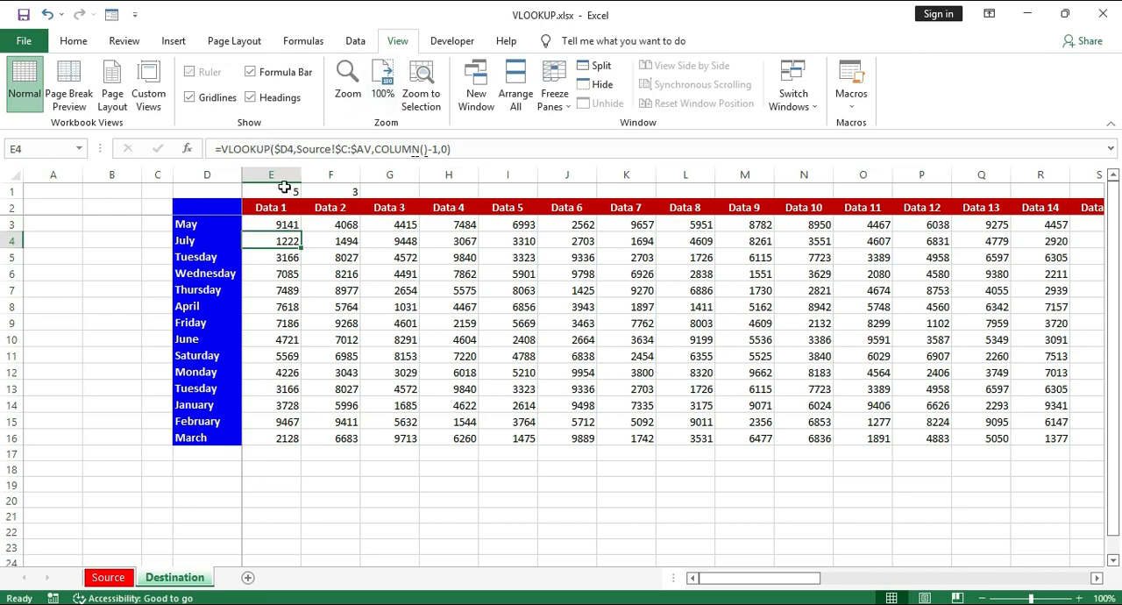
- Fill E3's updated VLOOKUP formula across to column AW and down to row 16
click(268, 228)
drag(300, 233, 1103, 229)
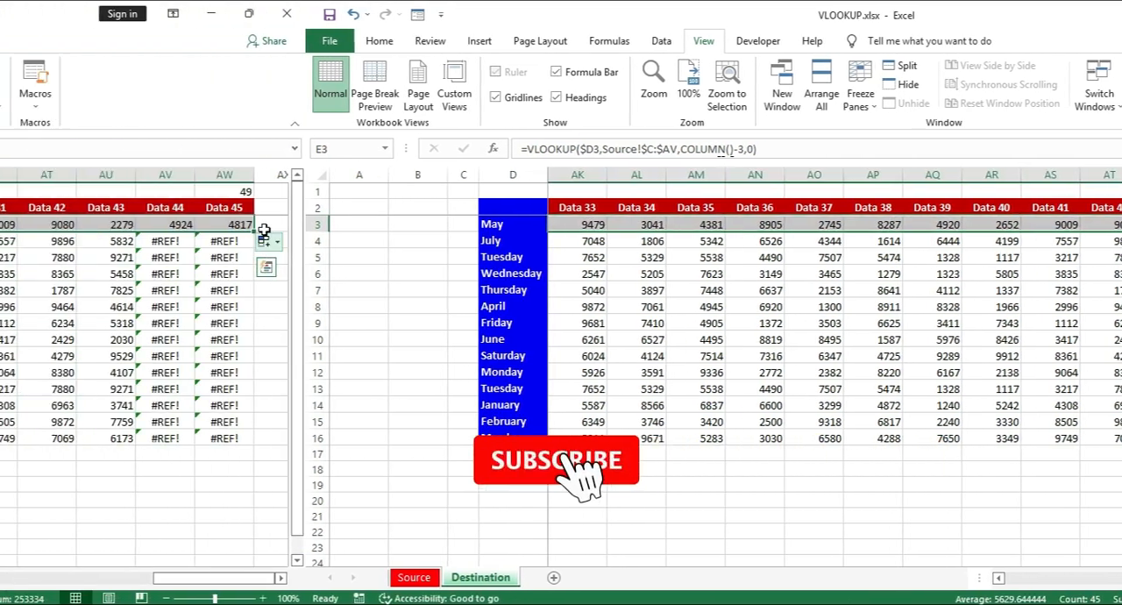
double_click(254, 232)
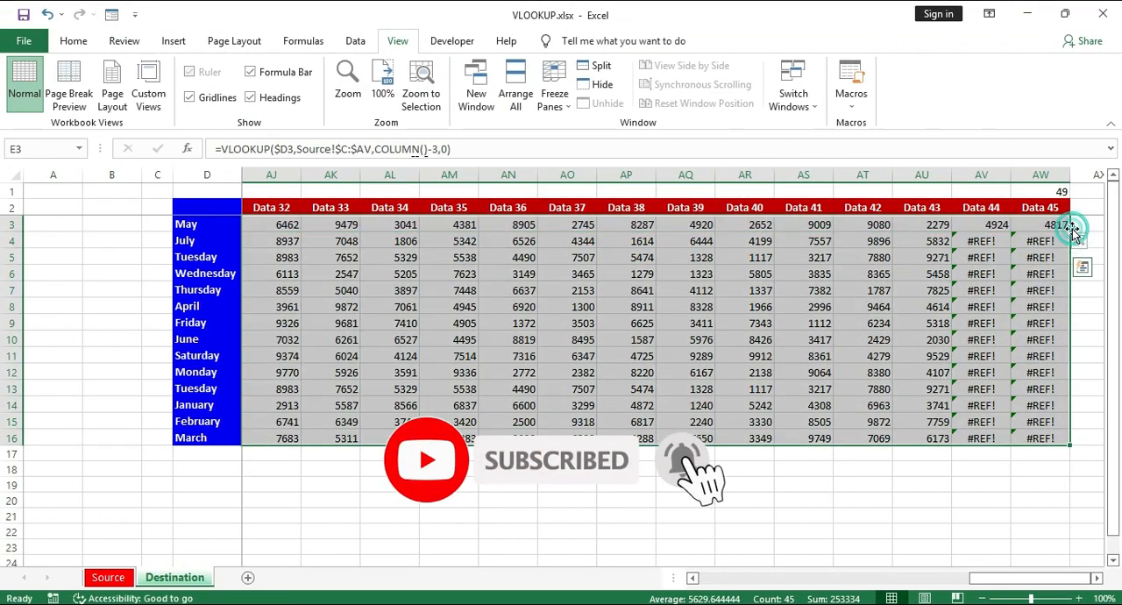
click(550, 285)
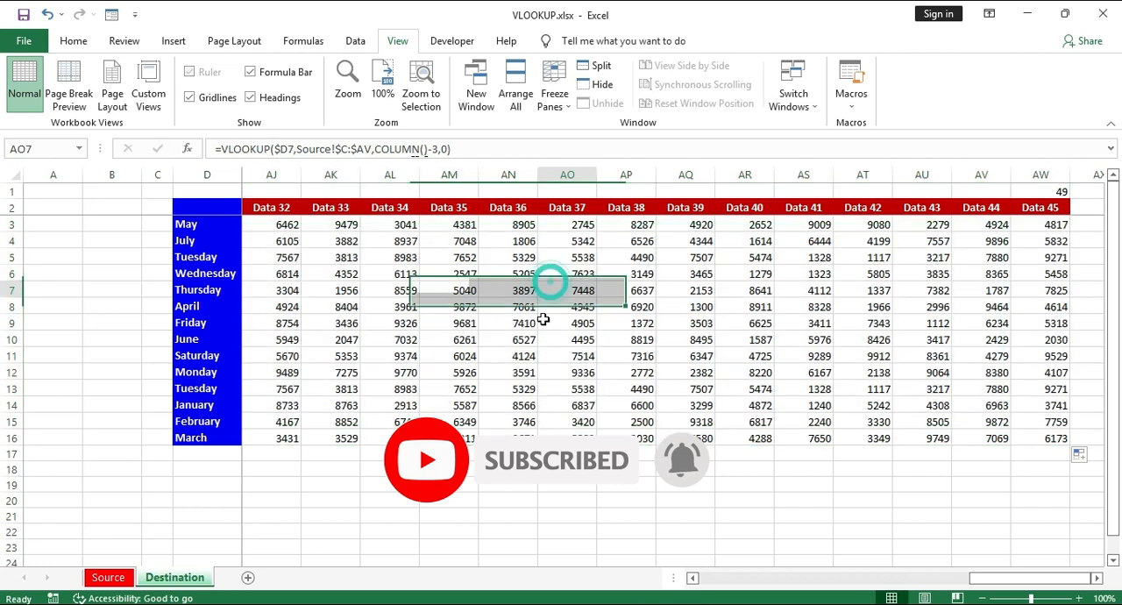